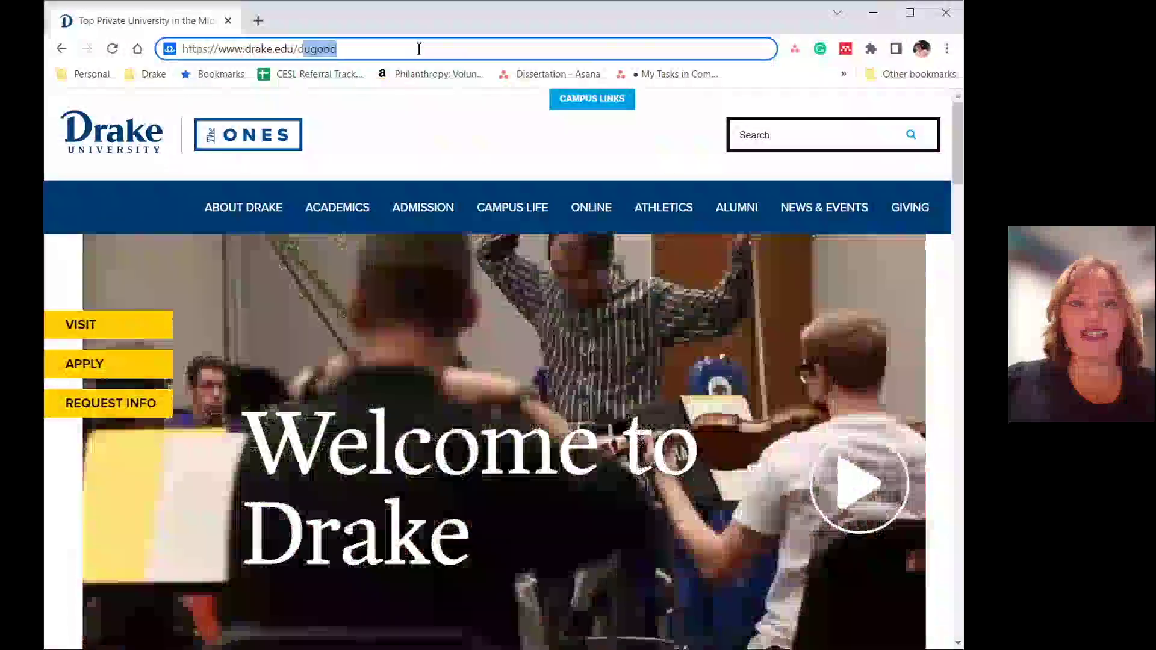
Load the drake.edu/dugood address in Chrome to reach the Drake University DUgood page.
key(Return)
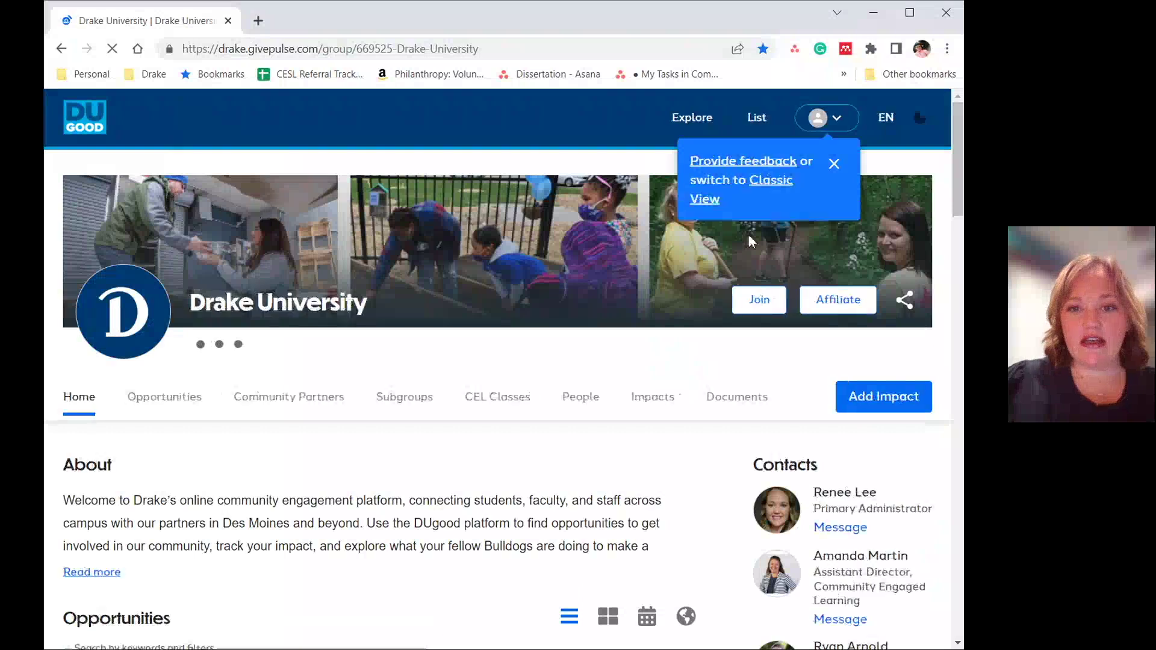
Dismiss the Provide feedback popup and open the account dropdown to log in.
click(836, 168)
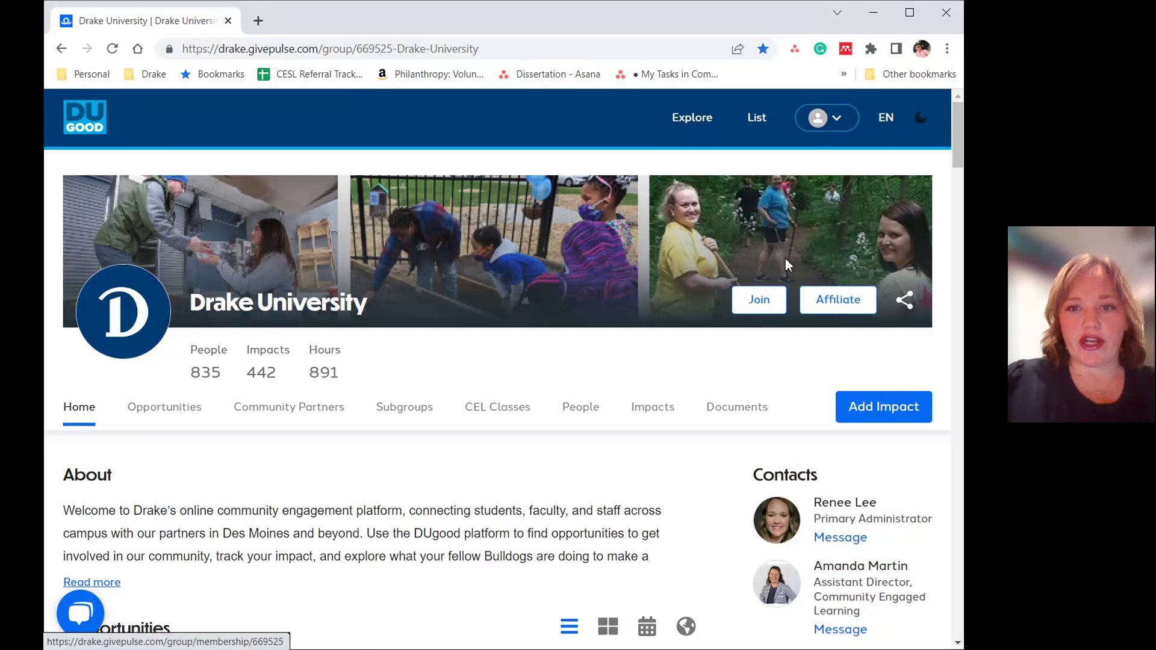
click(841, 119)
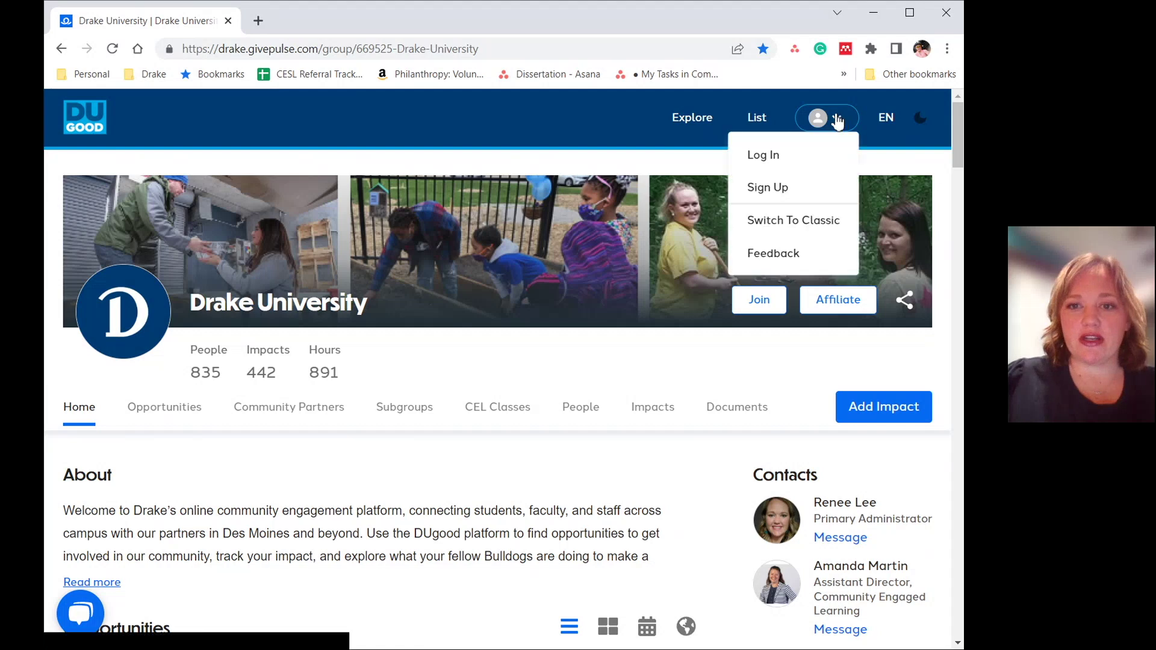
Log in via Drake using the Drake Microsoft account and choose to stay signed in.
click(771, 158)
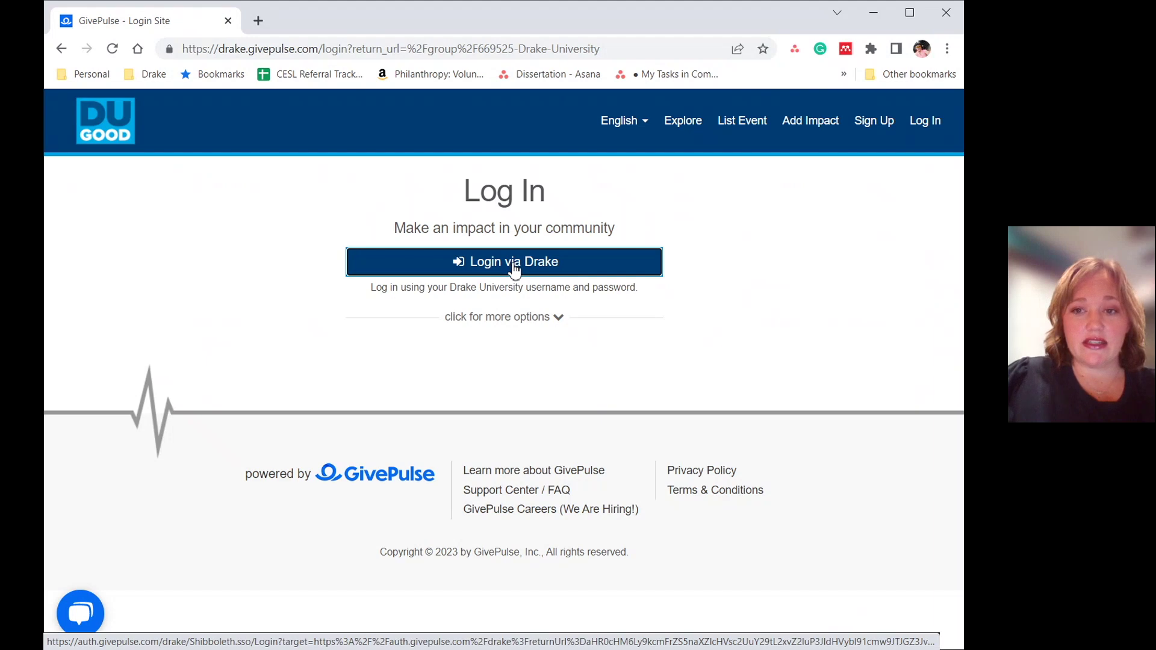
click(518, 272)
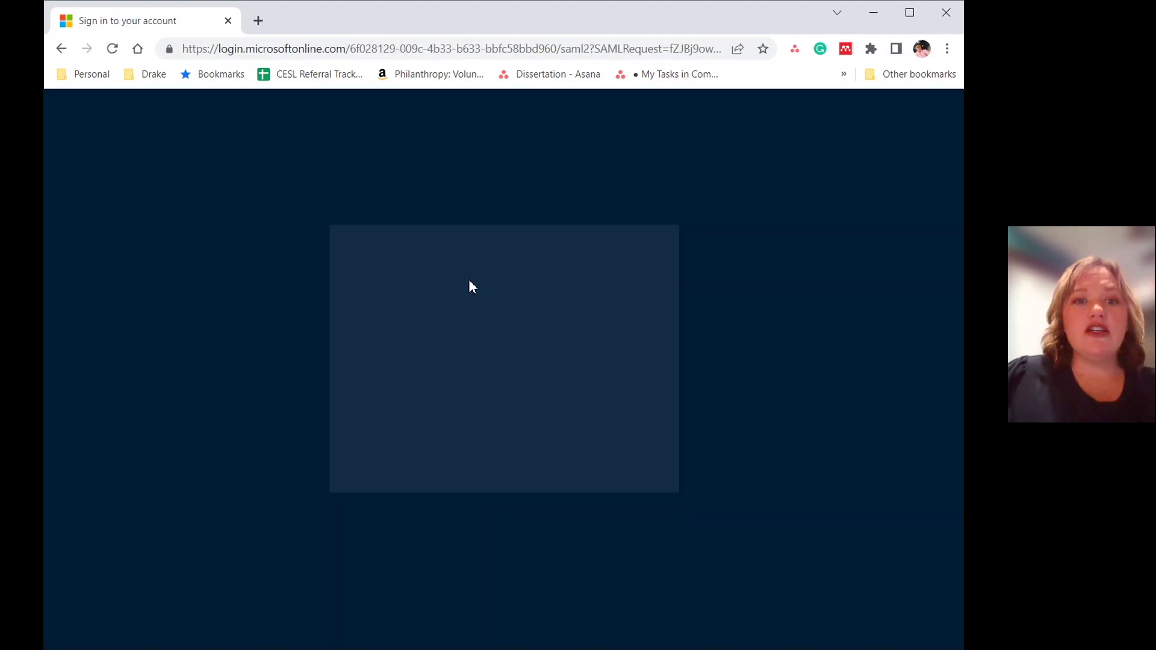
click(488, 371)
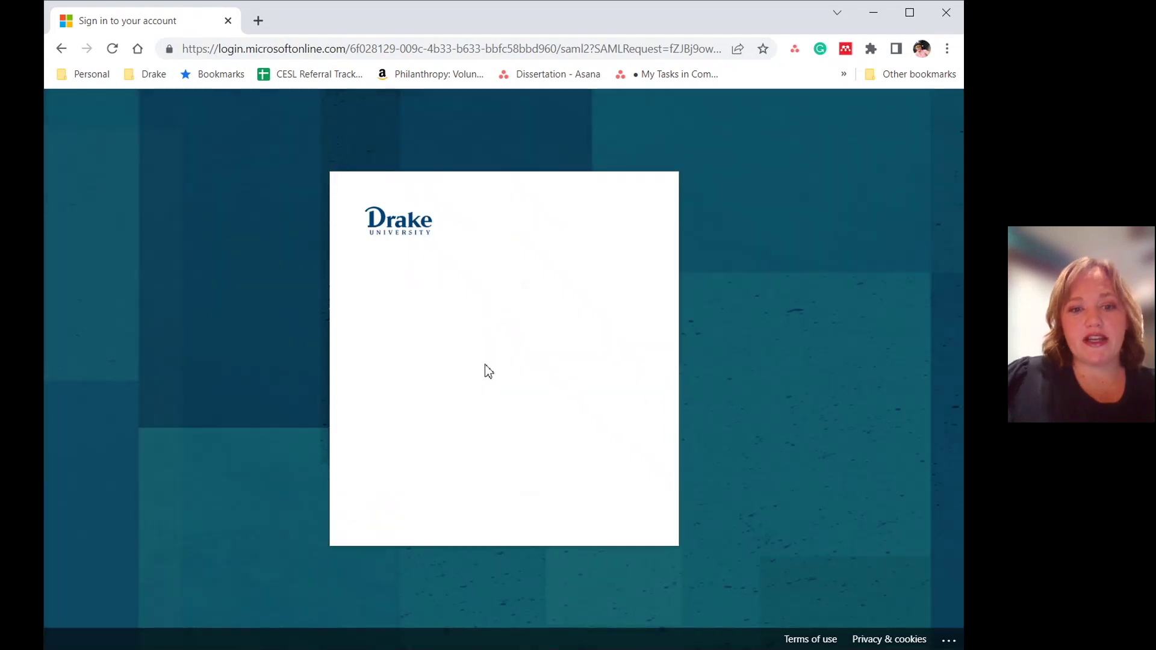
click(587, 379)
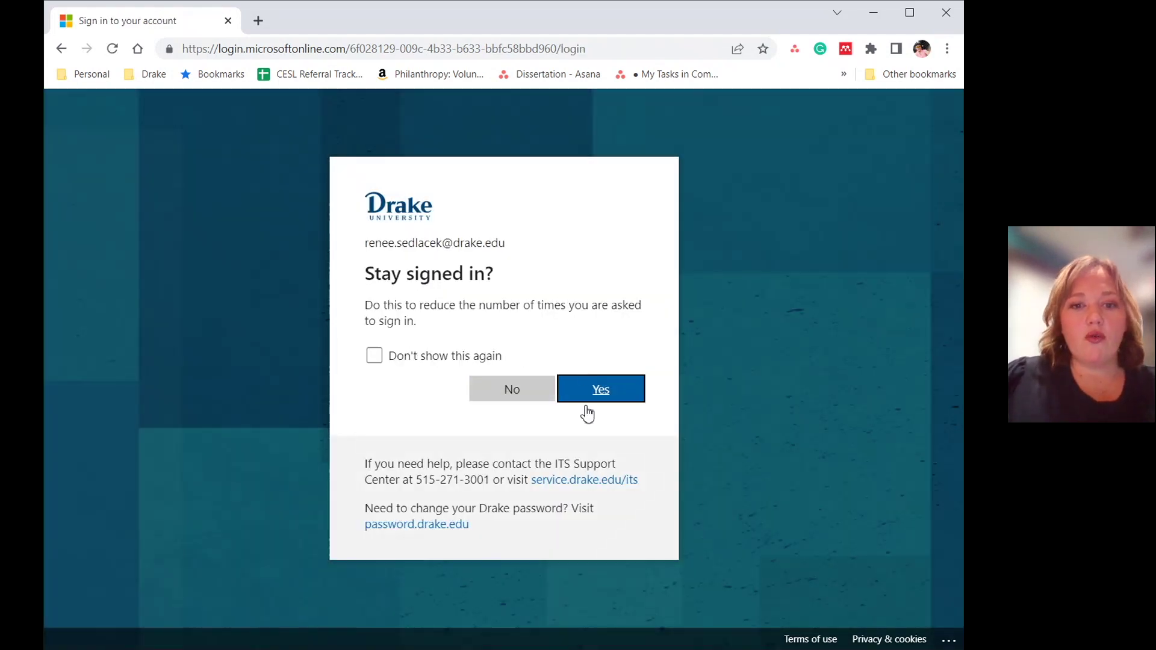
click(602, 392)
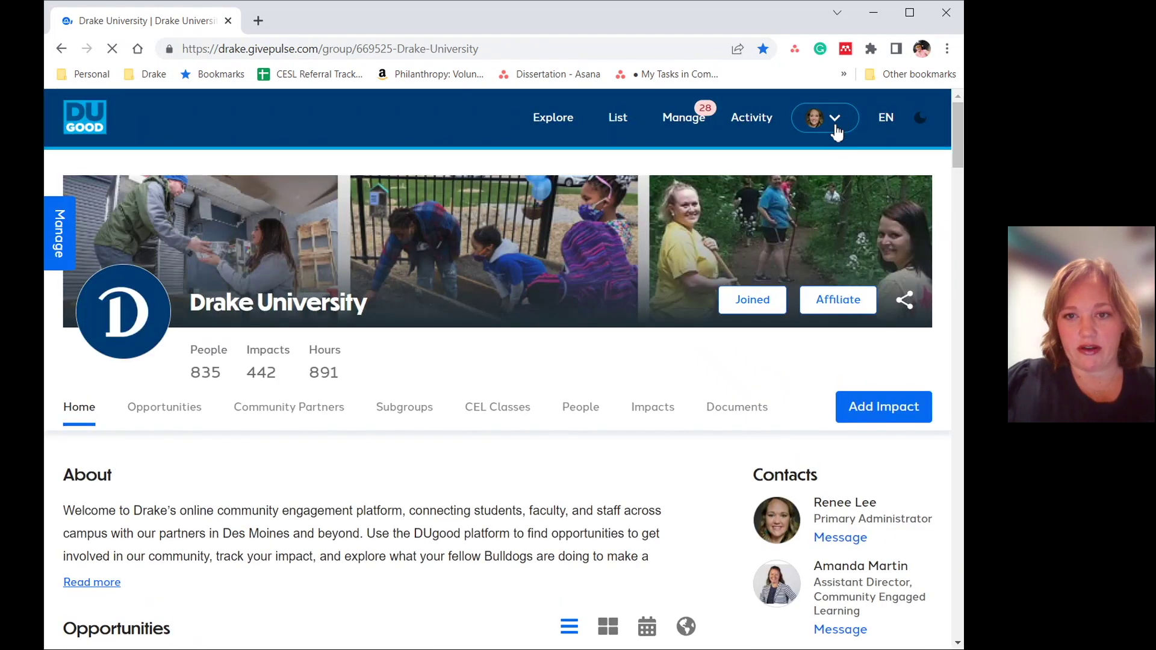
Go to your own profile from the avatar menu and open its edit form.
click(834, 124)
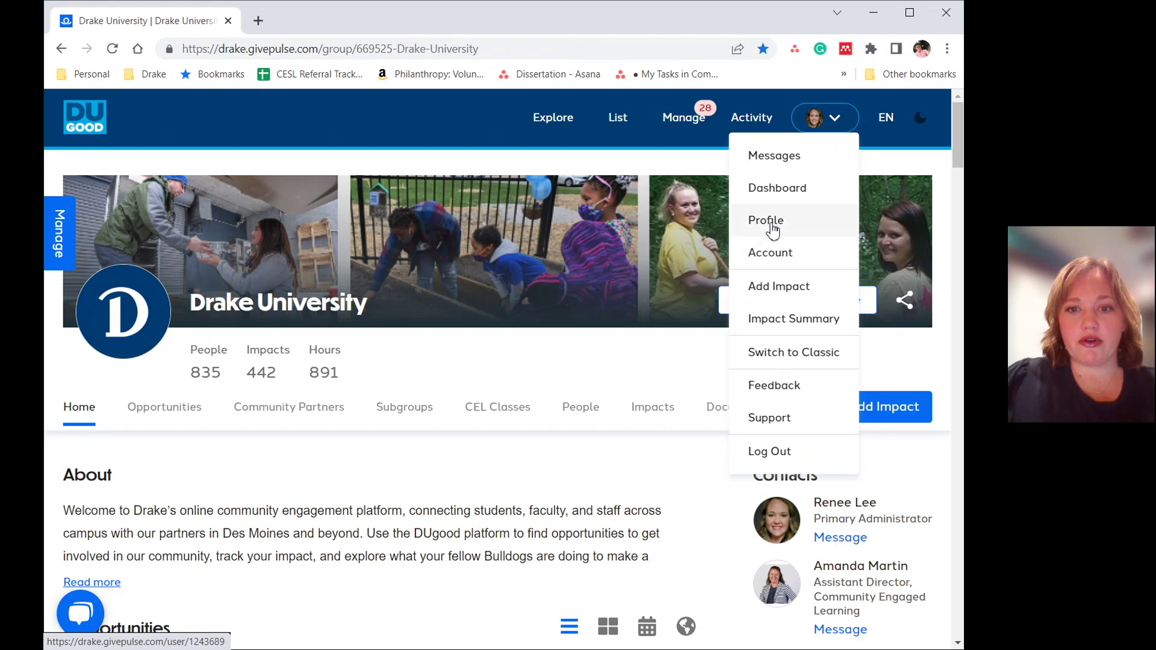
click(768, 222)
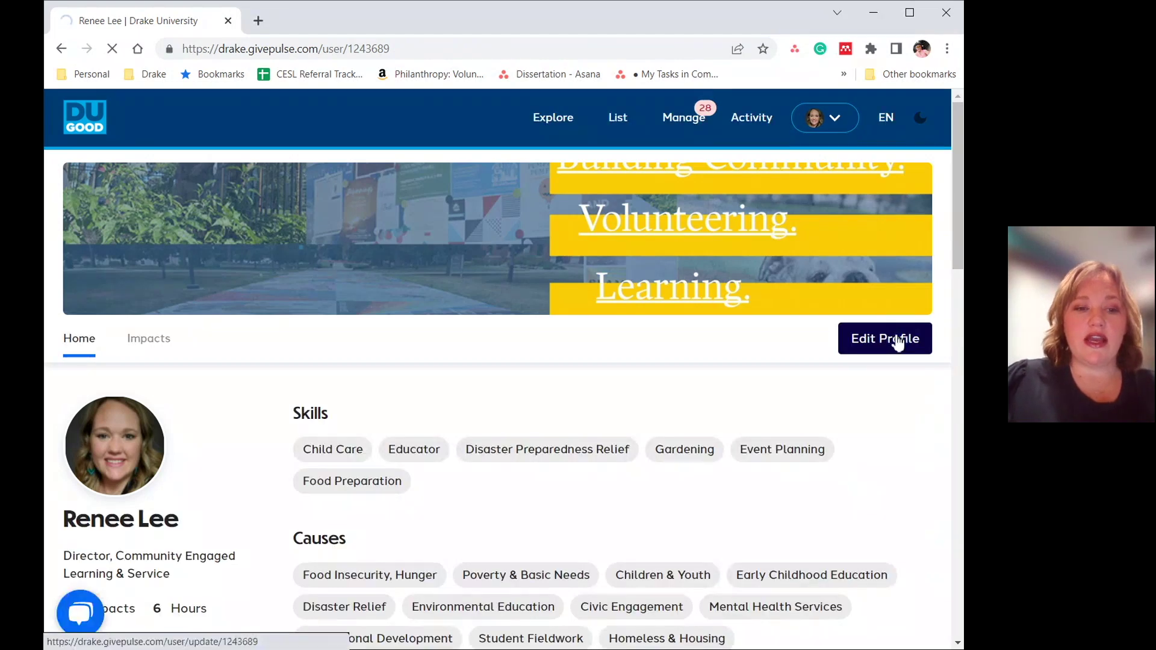
click(896, 339)
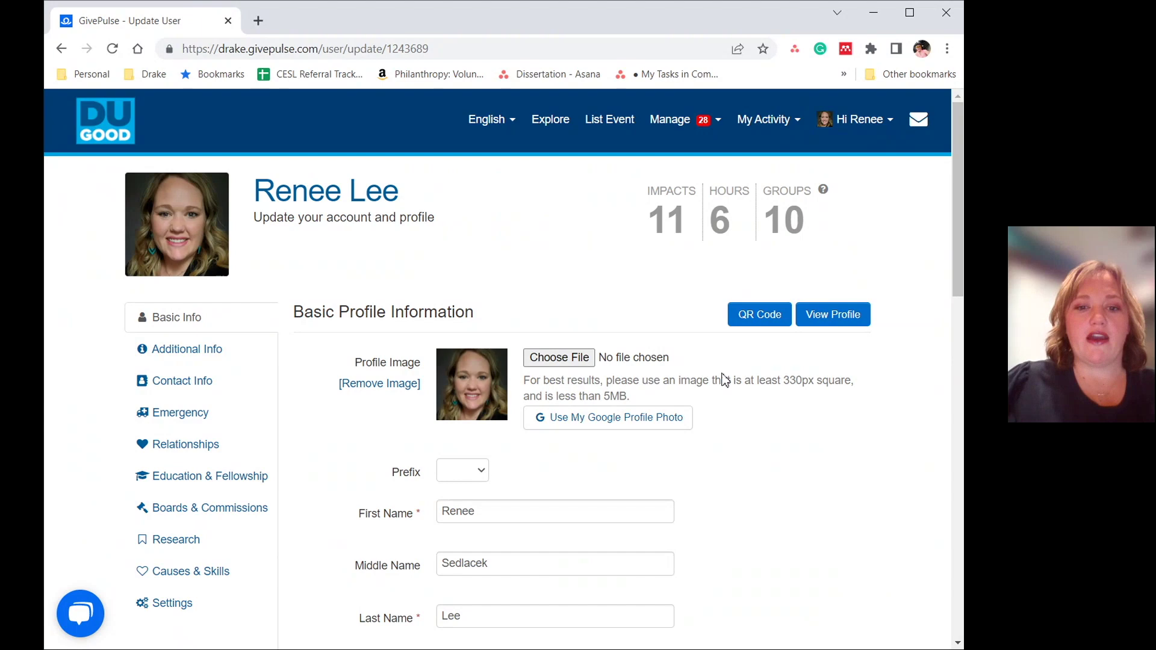
Scroll through the Update User form down to Save Changes and back to the top.
scroll(724, 386, down, 2)
scroll(724, 380, down, 1)
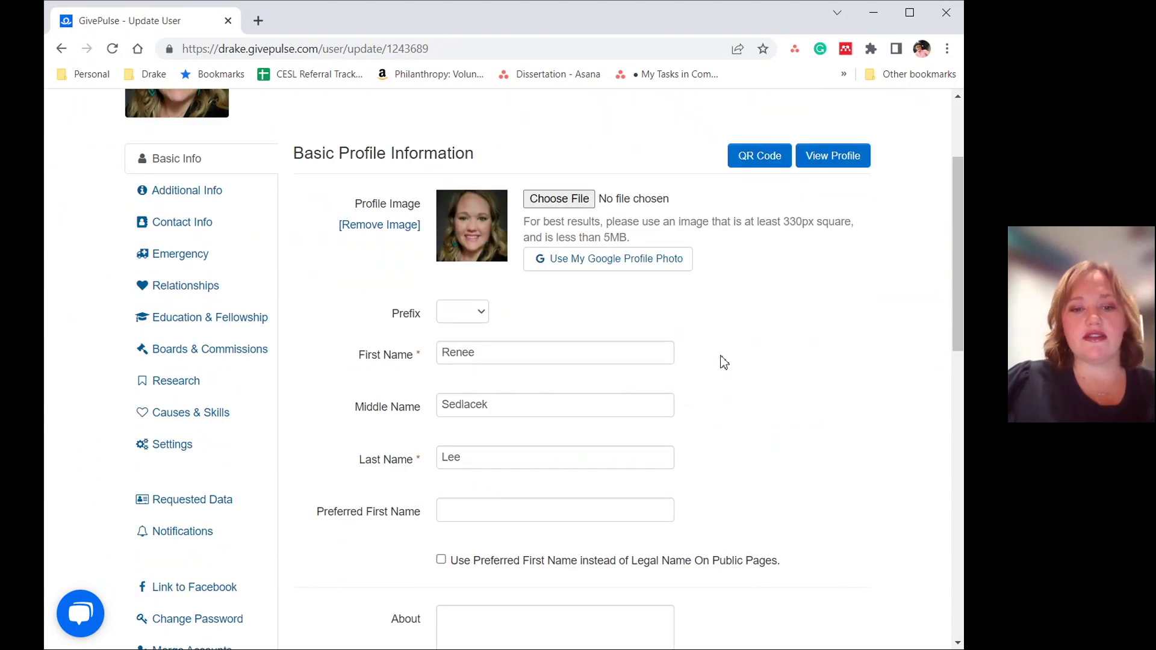
scroll(724, 361, down, 6)
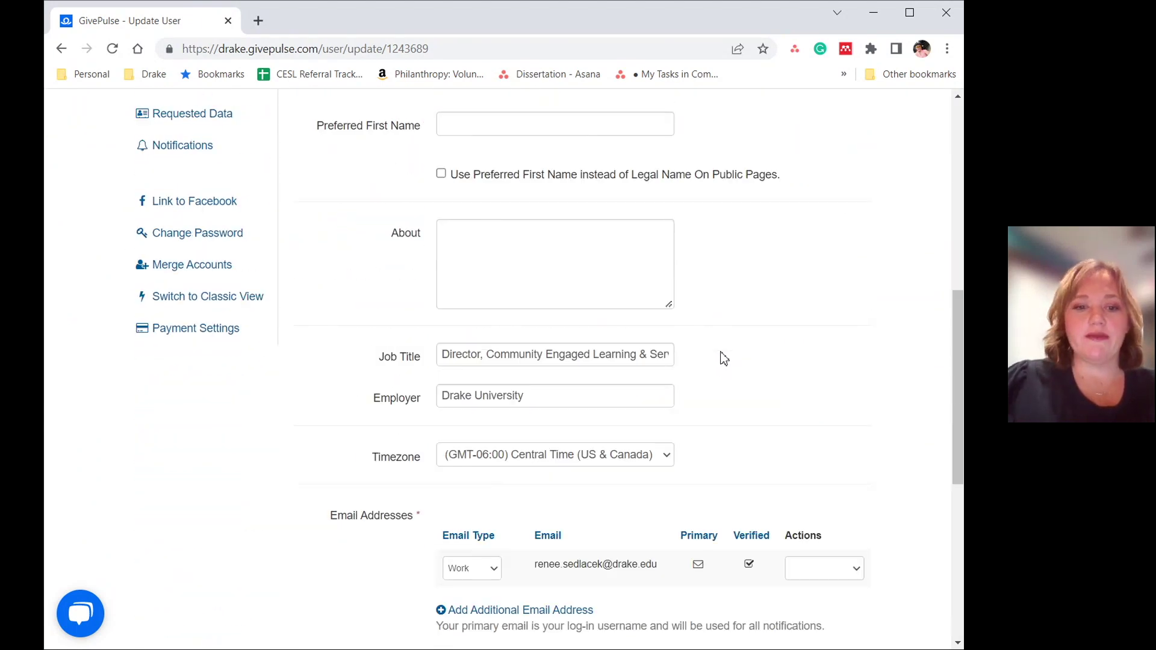
scroll(724, 358, down, 5)
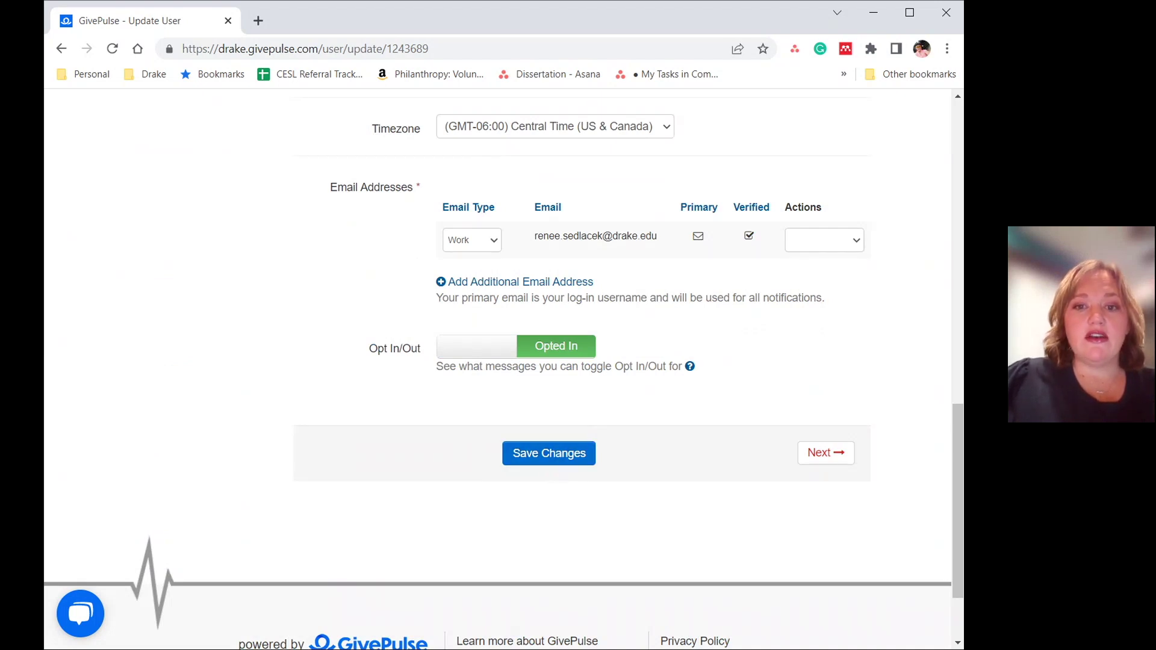
scroll(785, 250, up, 6)
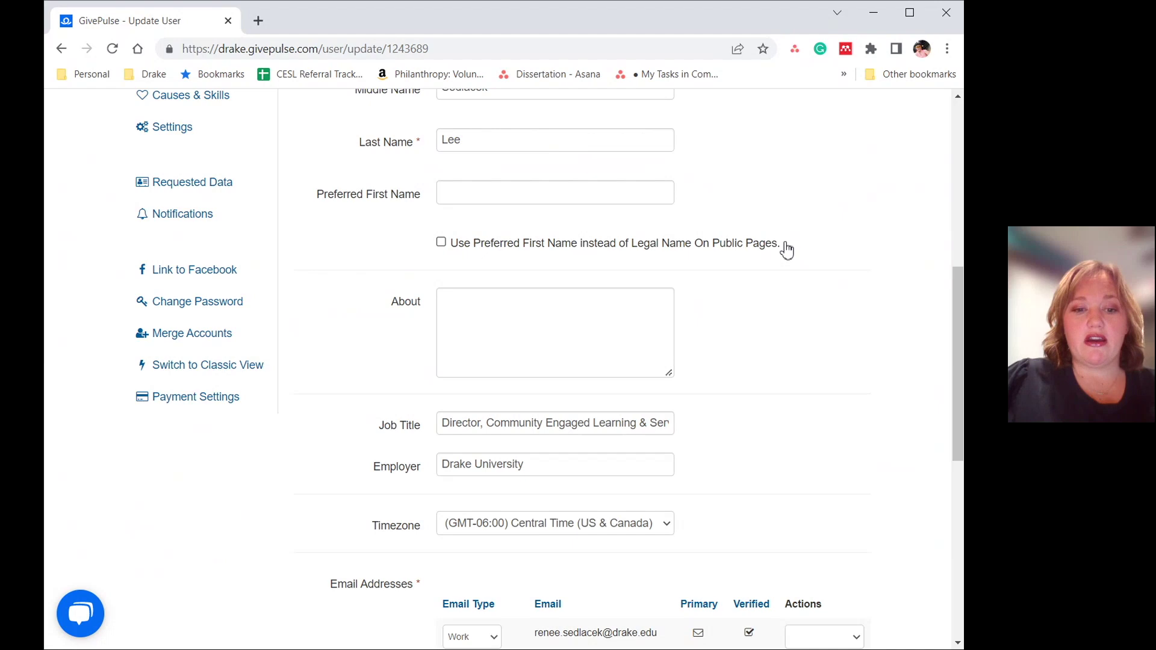
scroll(788, 250, down, 1)
scroll(789, 251, down, 1)
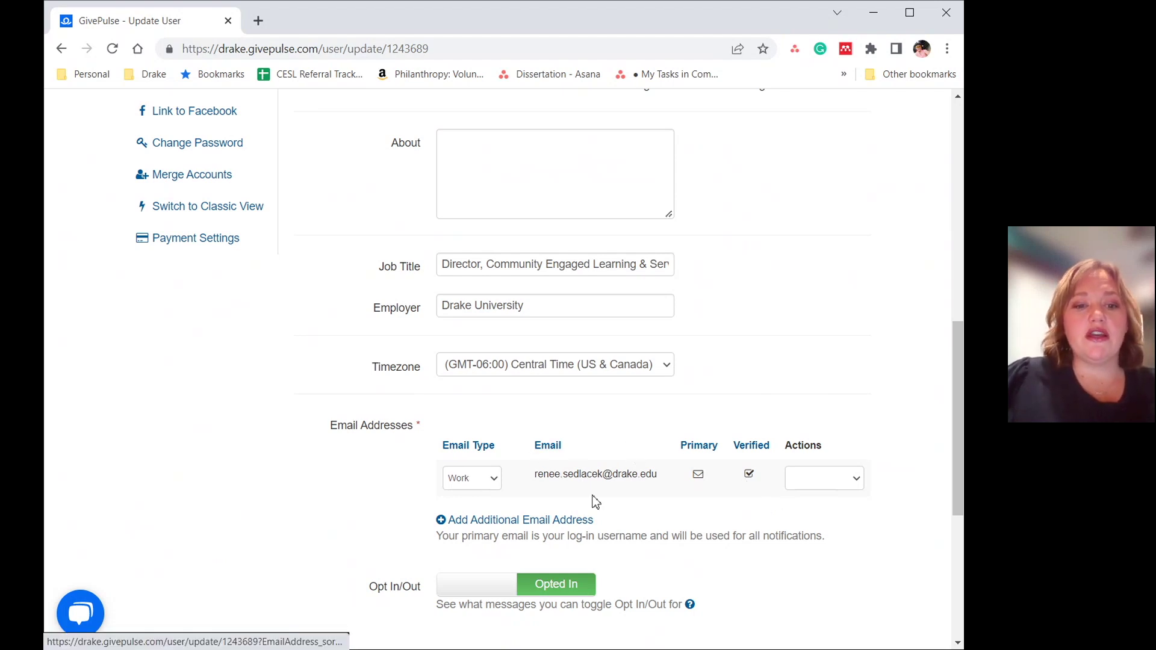
scroll(697, 358, down, 3)
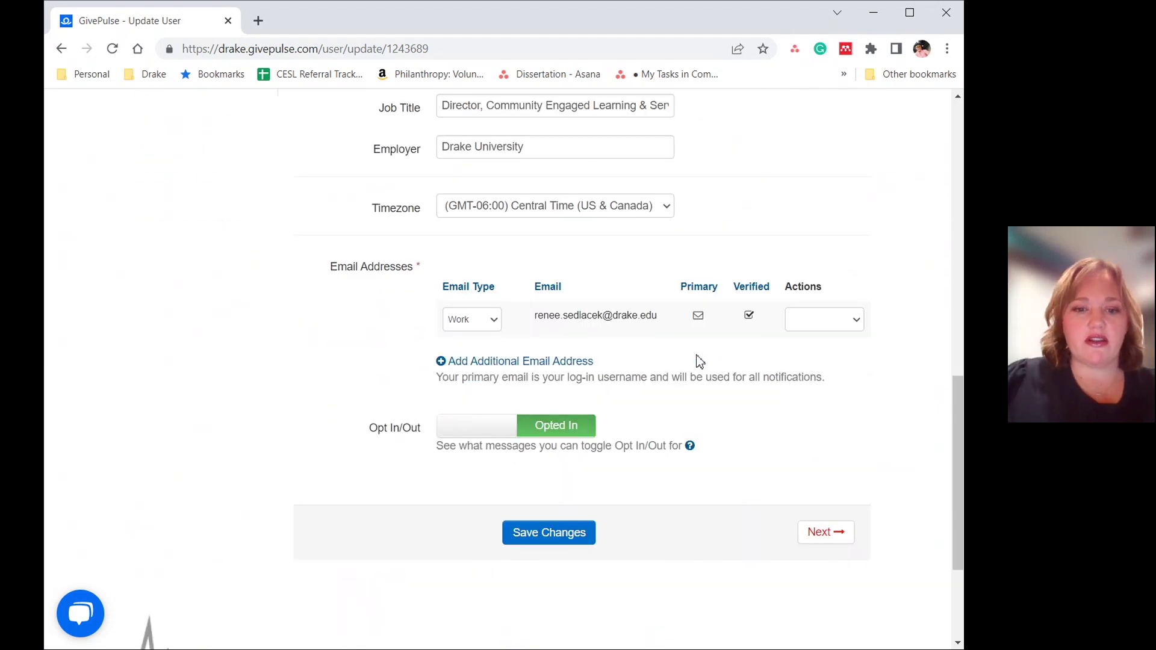
scroll(734, 530, up, 13)
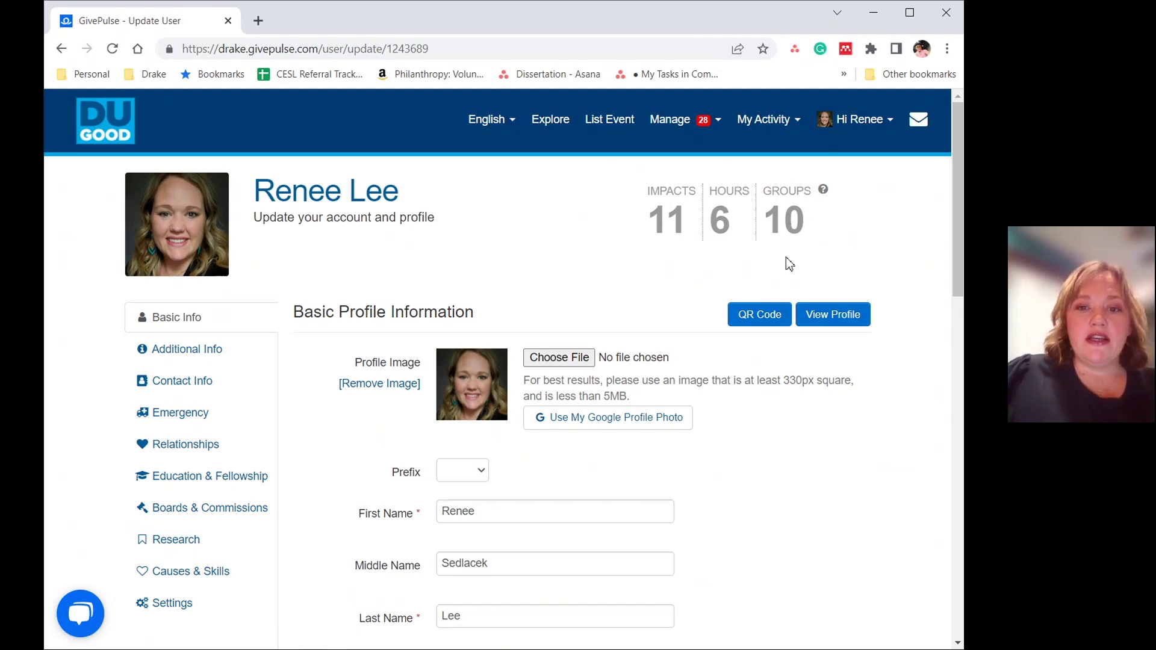
click(872, 120)
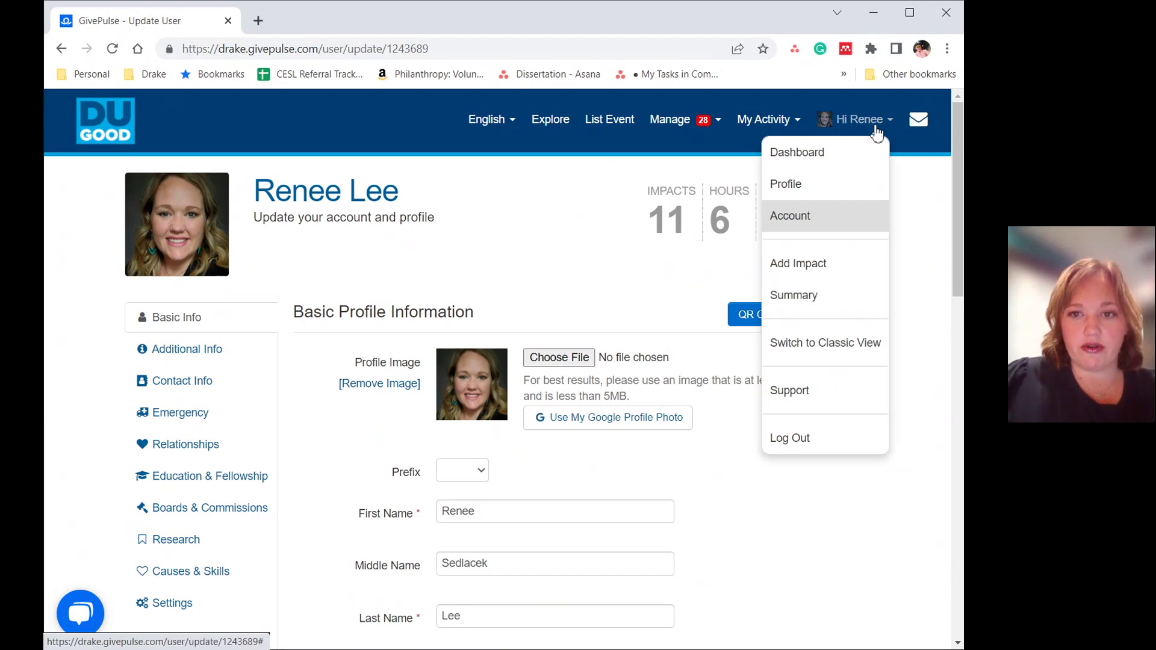
click(790, 301)
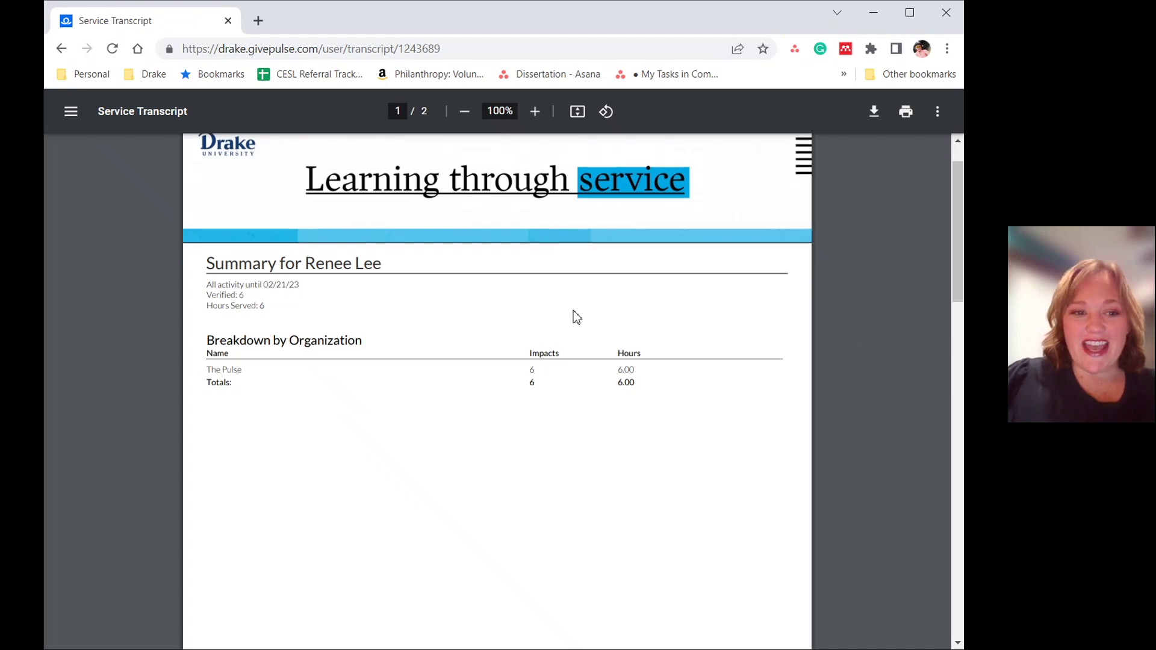
scroll(573, 301, down, 5)
scroll(574, 242, down, 6)
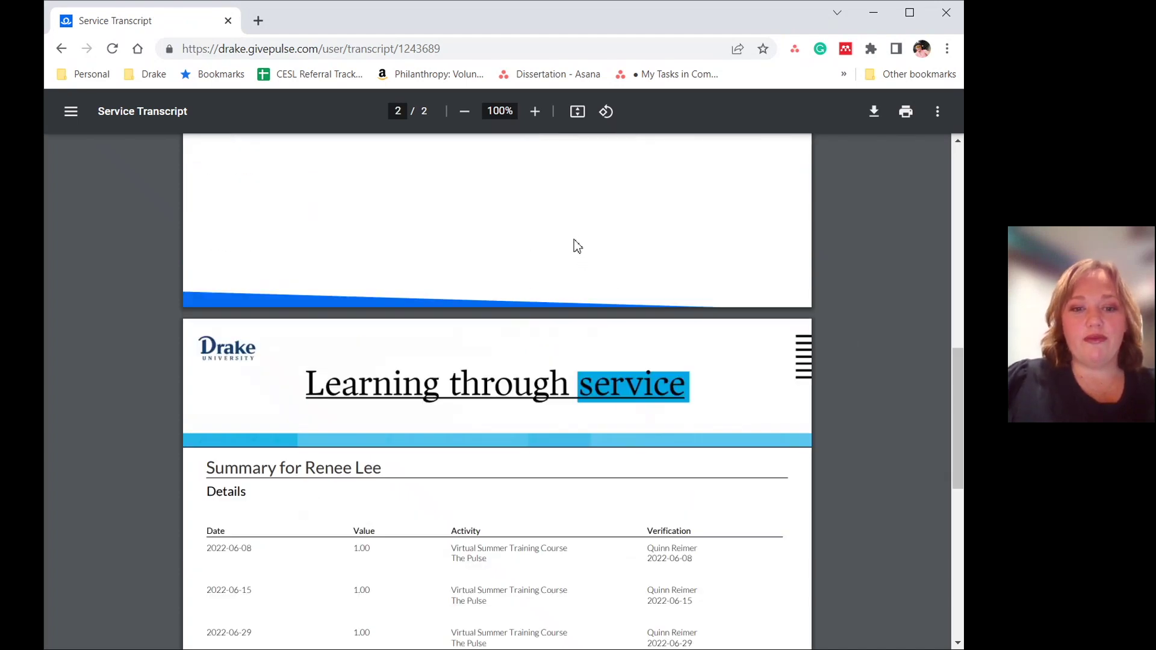
scroll(573, 239, down, 5)
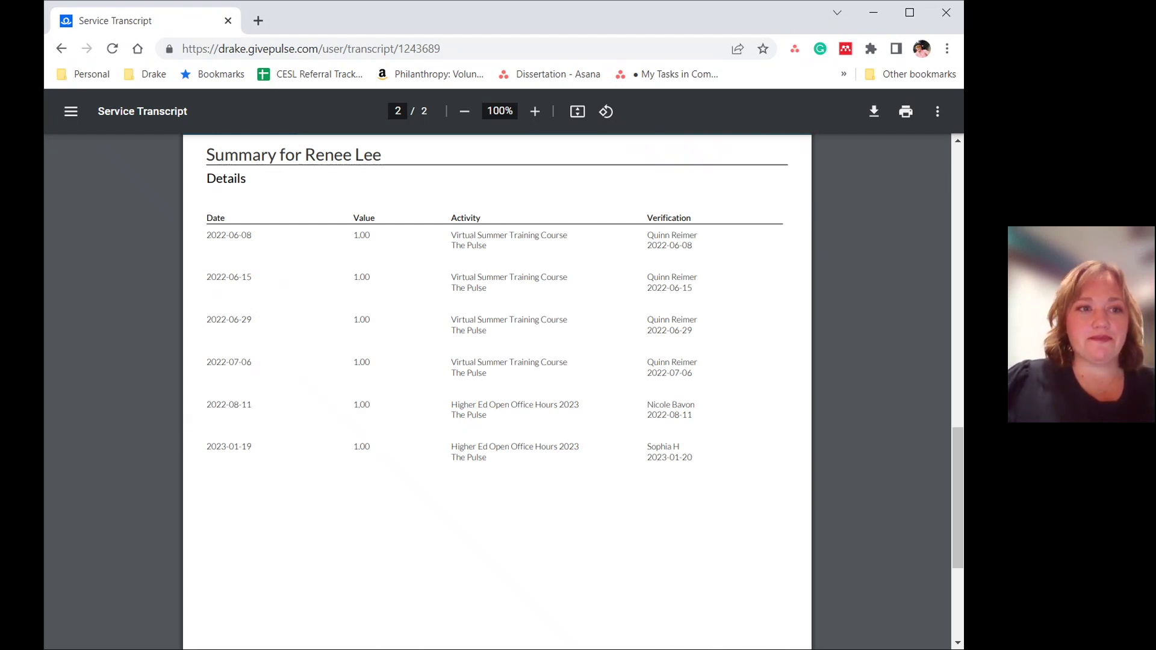
click(58, 54)
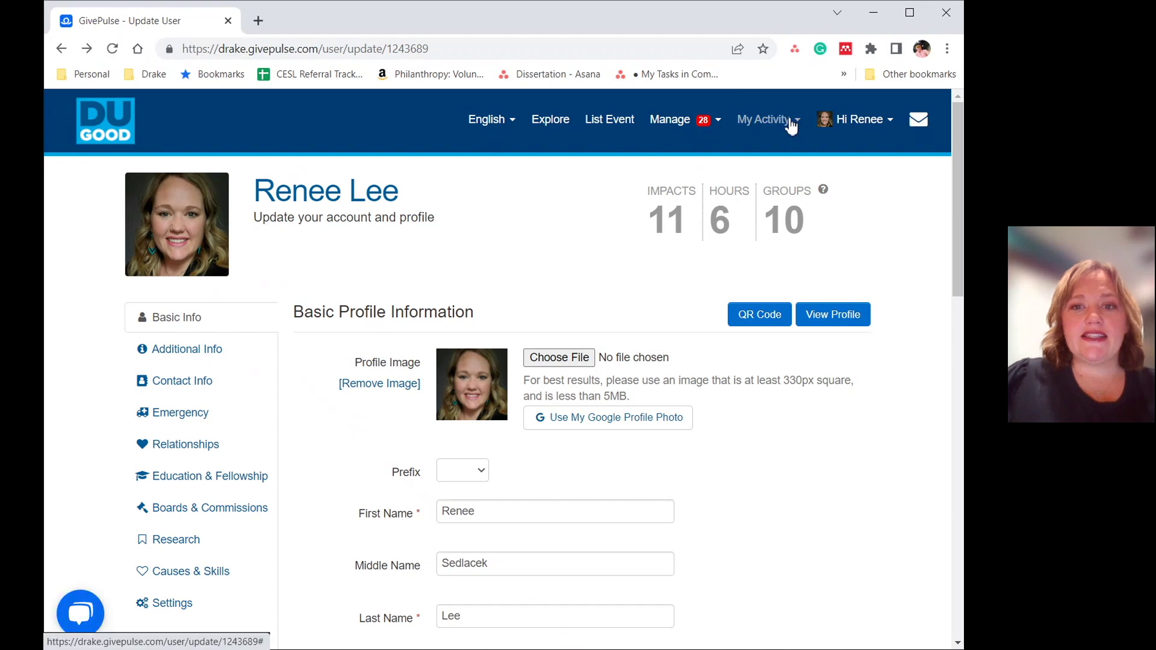
Open your Groups list, scroll through all 17 groups, and open Drake Little Free Pantries.
click(795, 124)
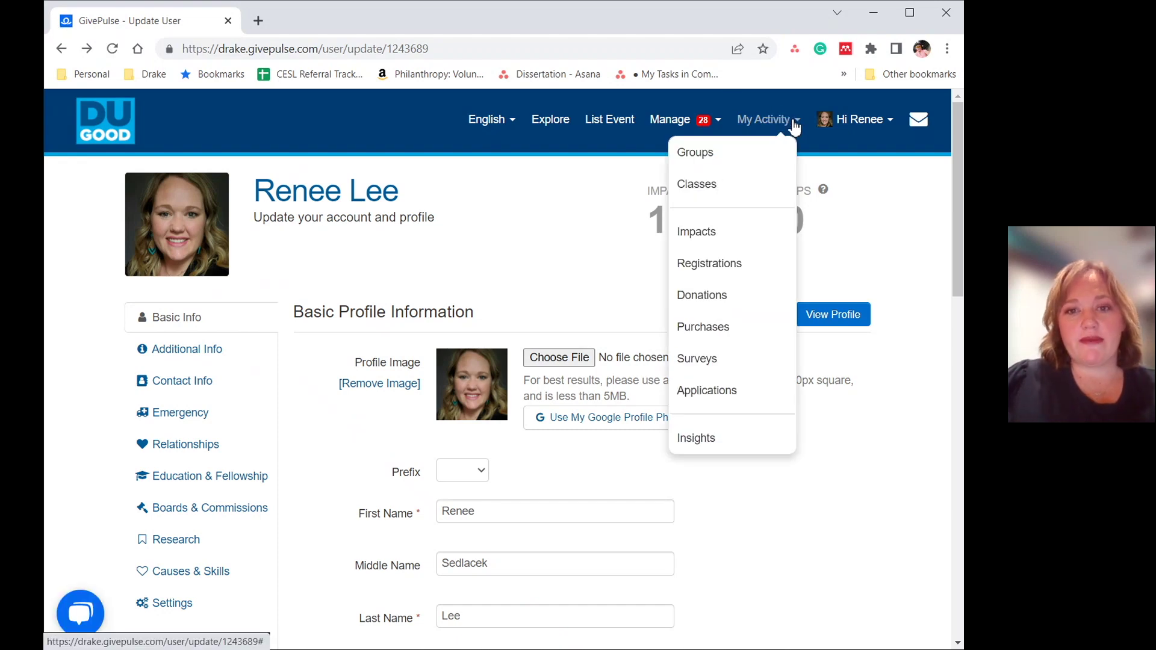
click(692, 159)
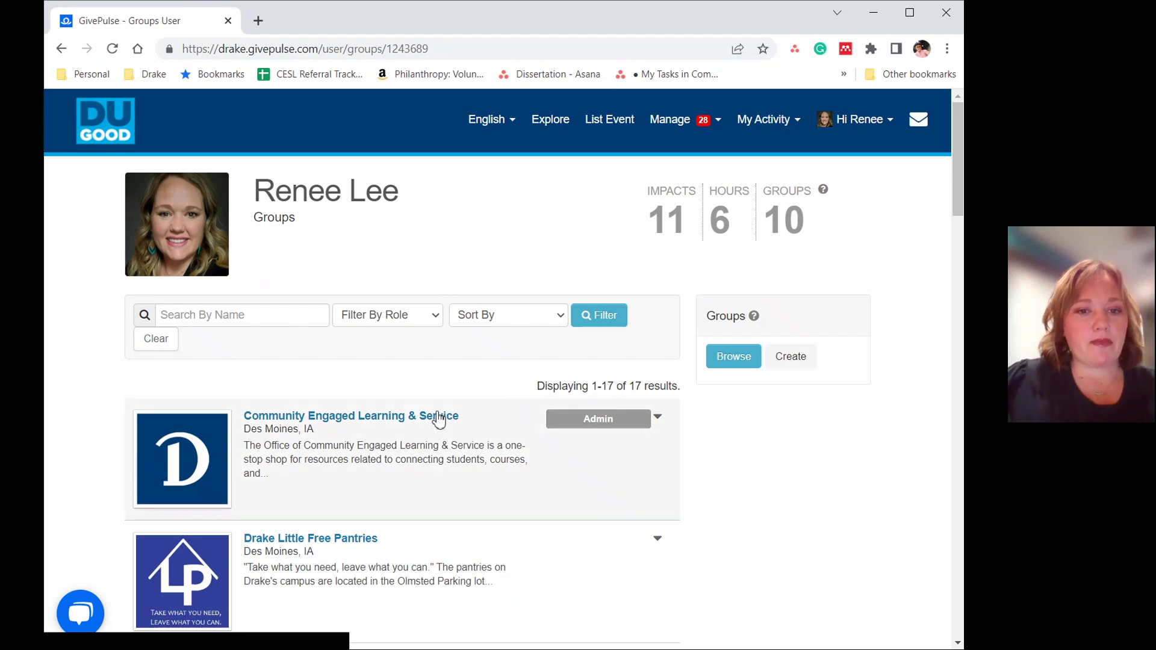
scroll(439, 420, down, 4)
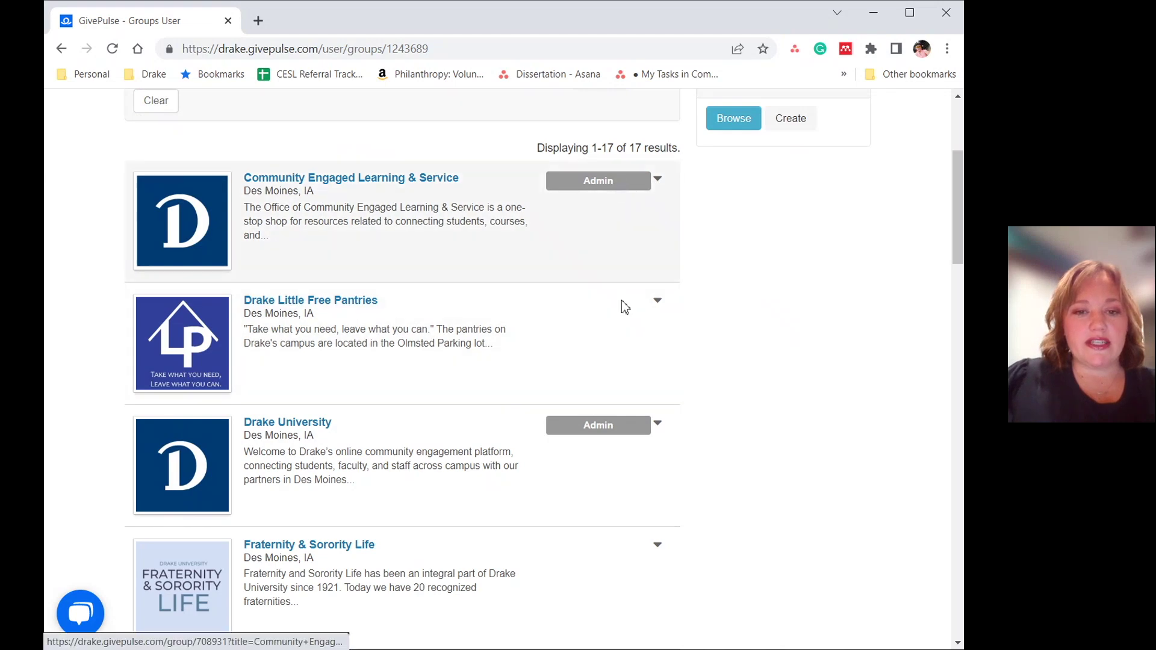
scroll(412, 331, down, 5)
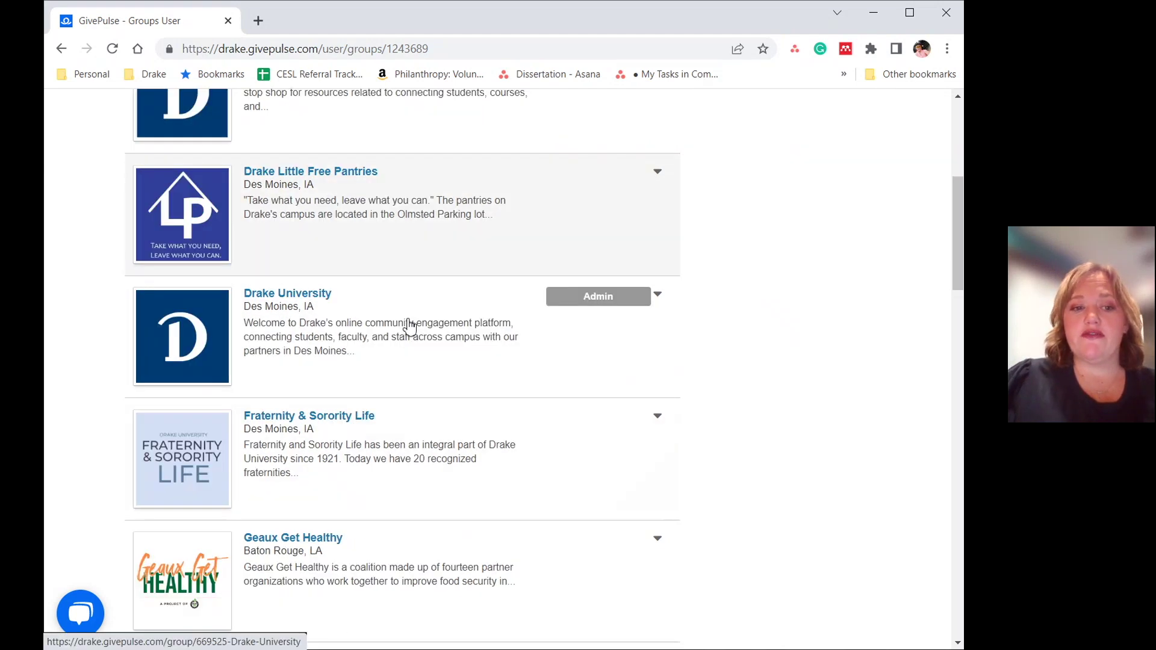
scroll(388, 343, down, 2)
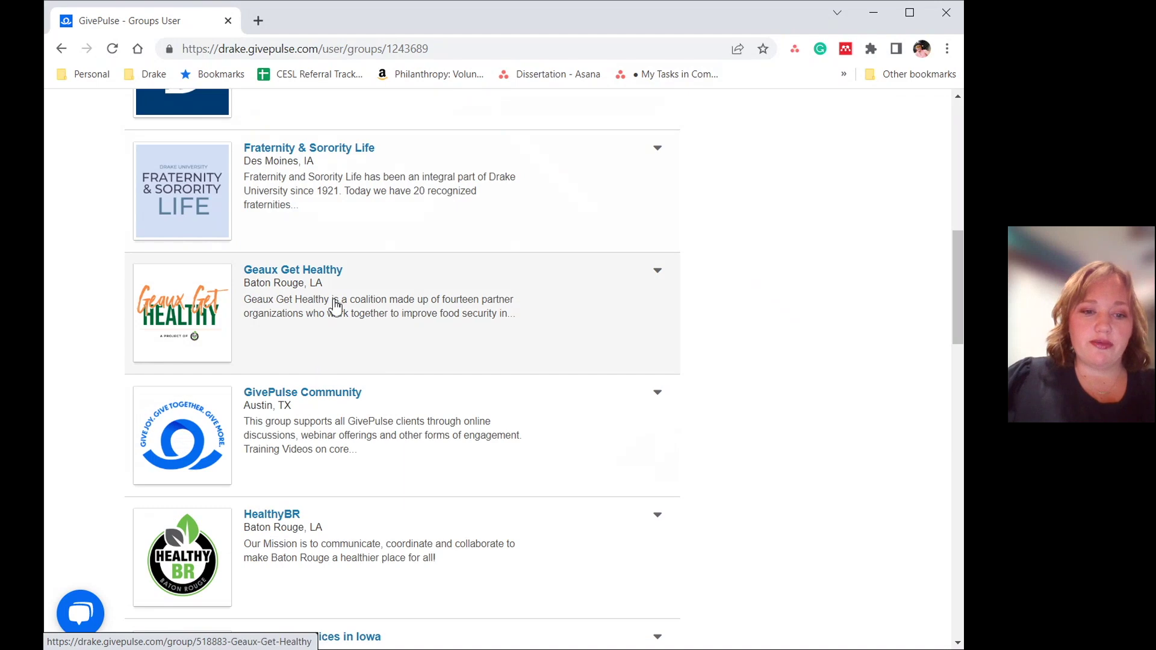
scroll(333, 299, down, 2)
scroll(331, 291, down, 3)
scroll(450, 449, up, 9)
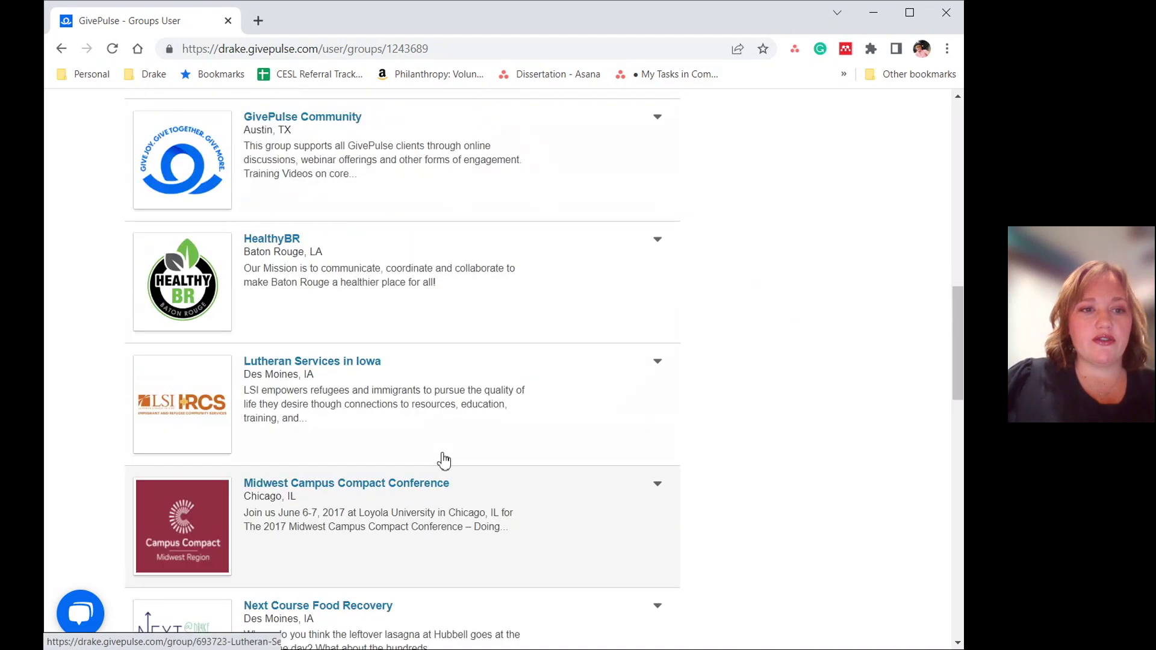
scroll(440, 465, up, 7)
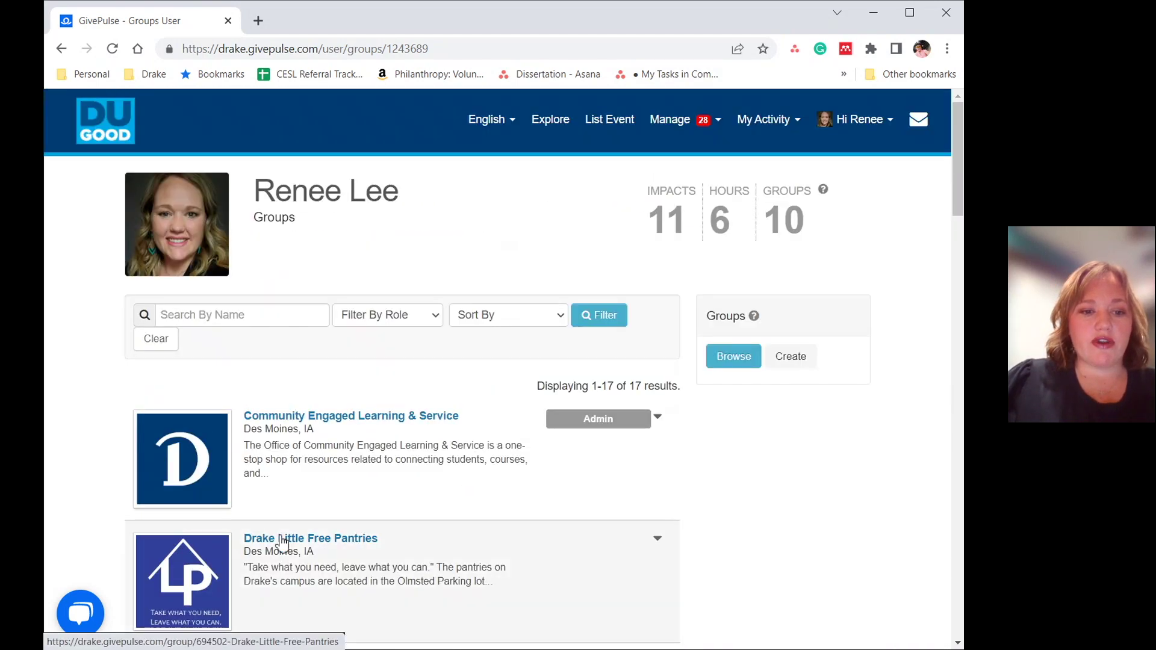
click(283, 539)
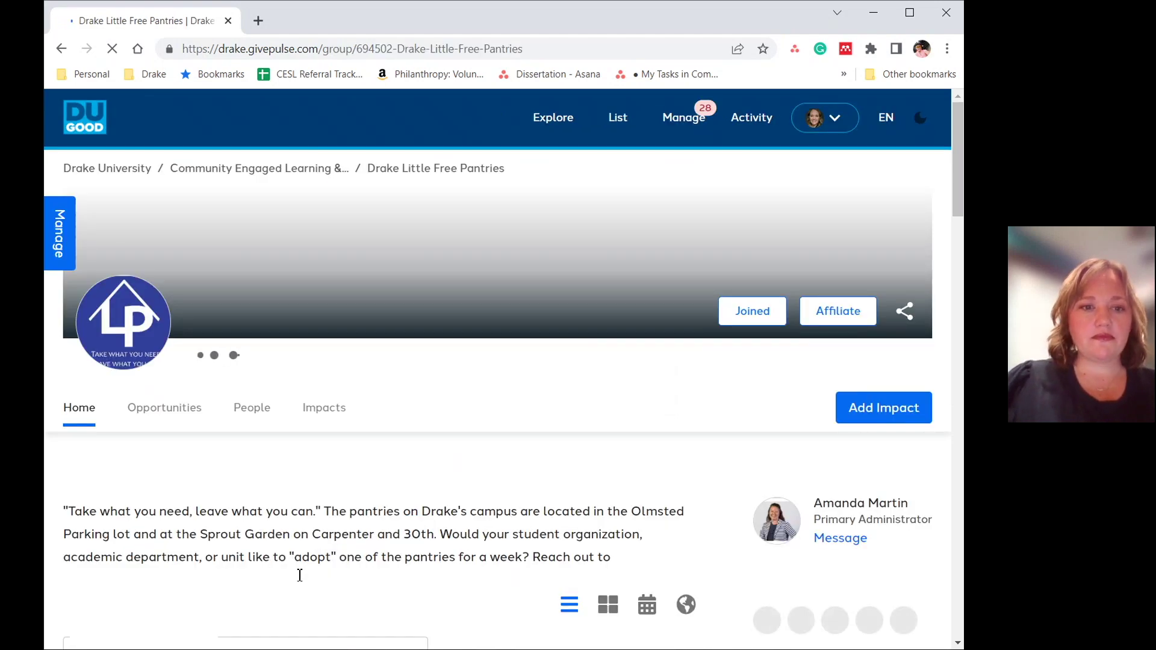
Review the pantry group's About text and Adopt a Little Pantry! opportunity, then open Manage.
scroll(392, 457, down, 1)
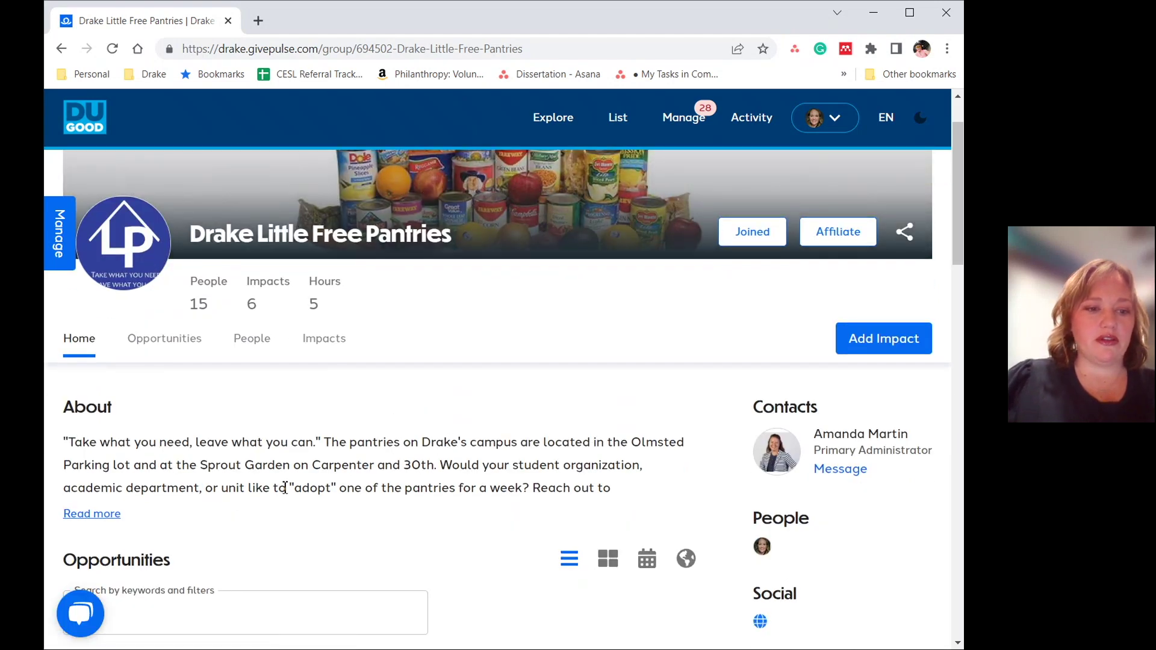
scroll(369, 481, down, 1)
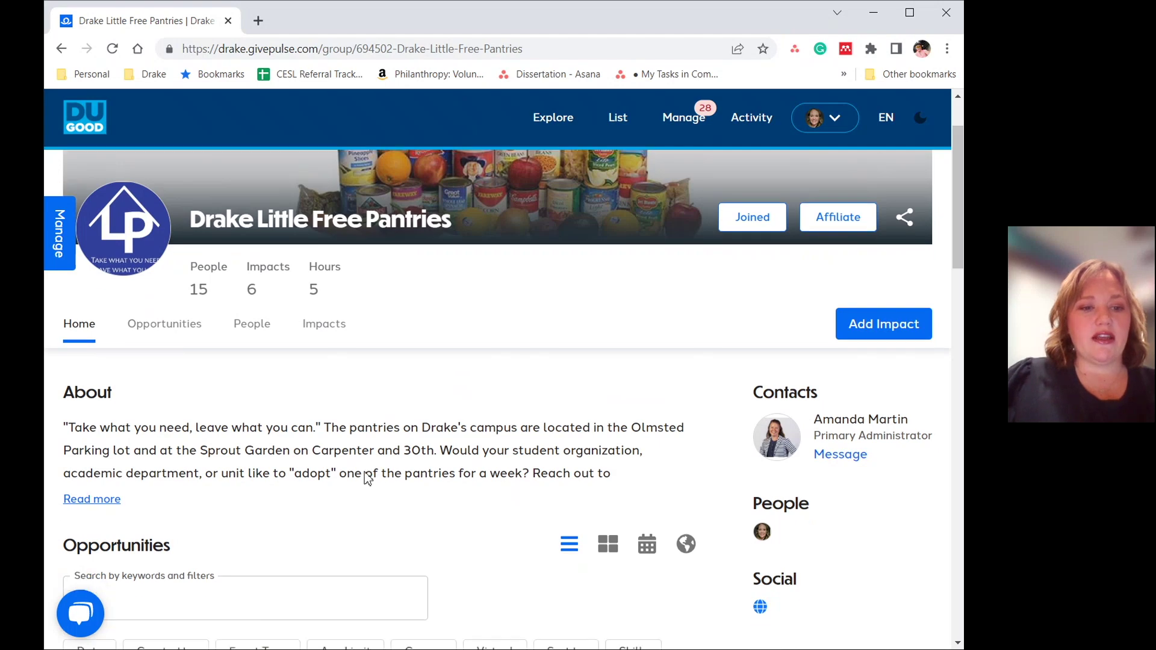
scroll(367, 478, down, 6)
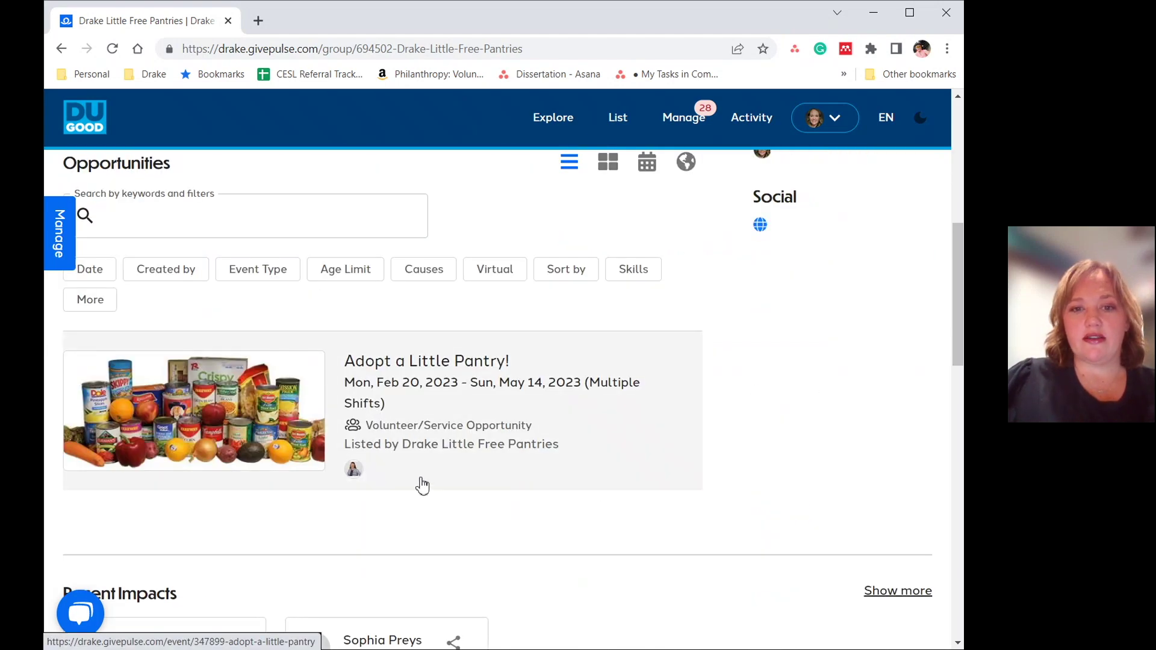
scroll(421, 486, up, 8)
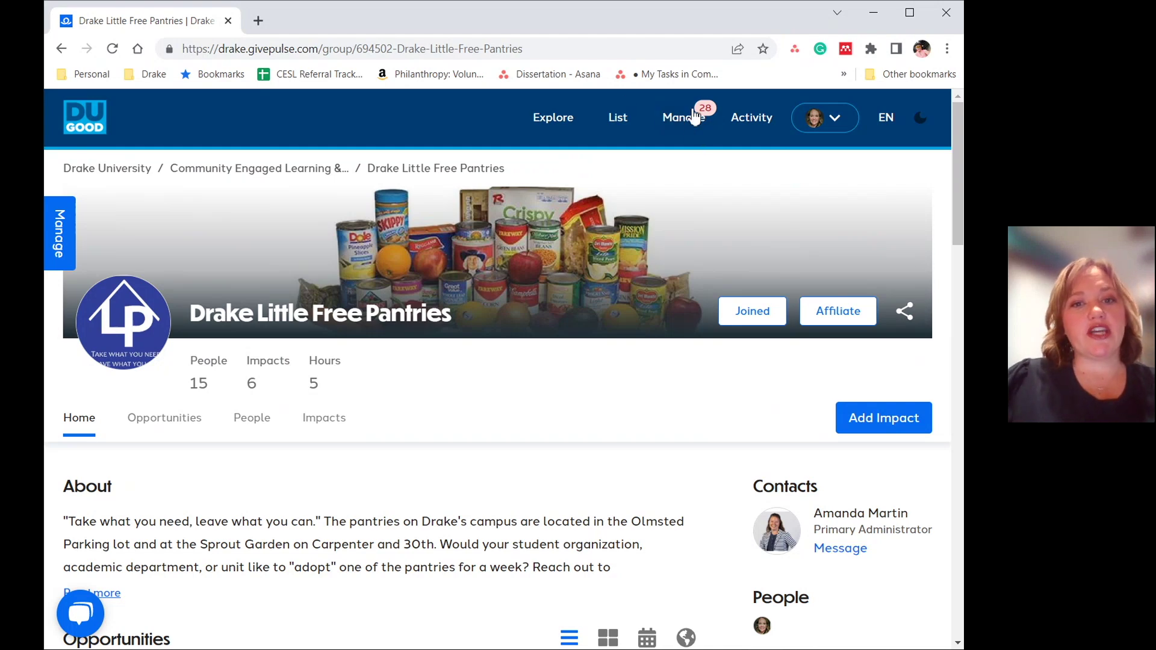
click(691, 126)
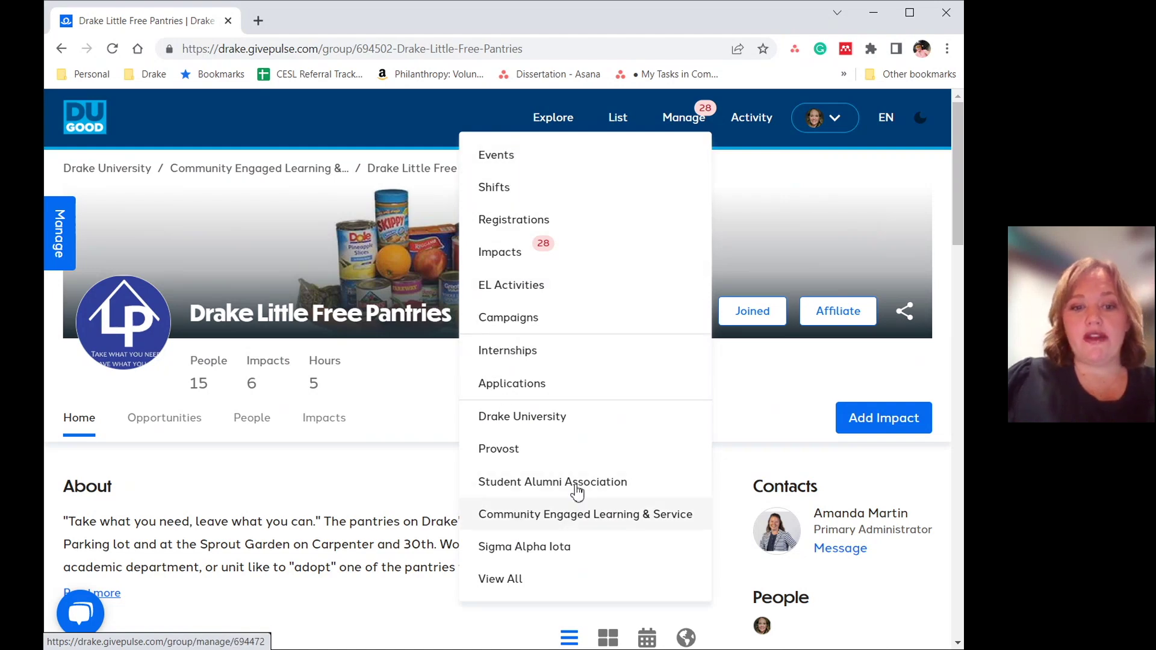
scroll(532, 455, down, 1)
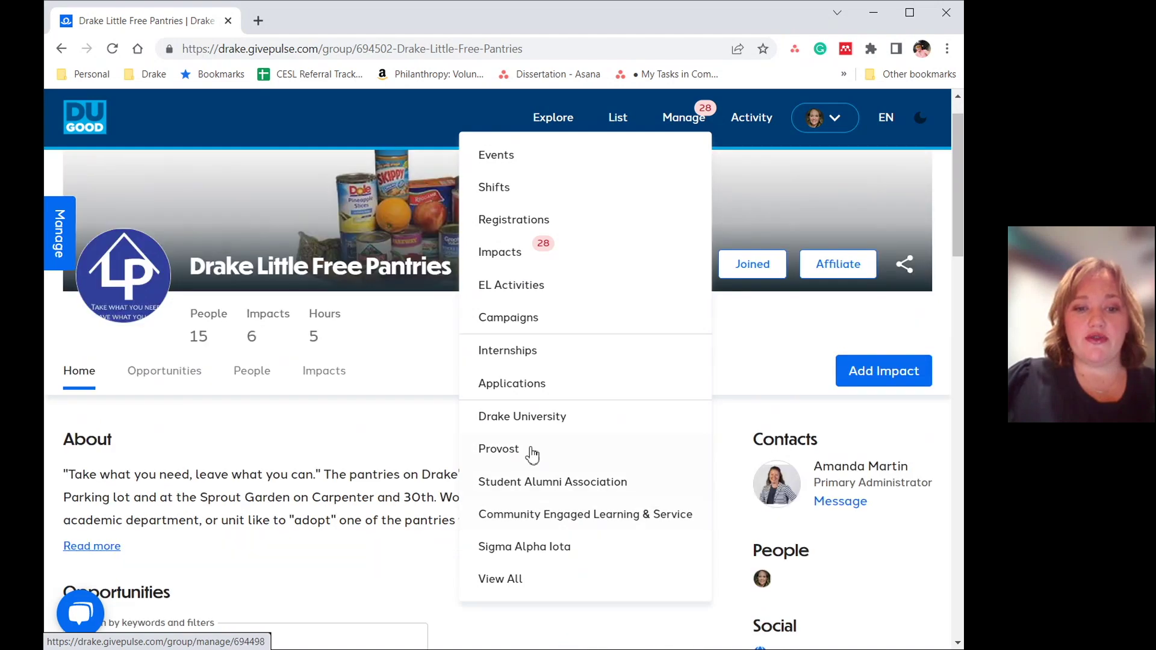
scroll(532, 456, down, 2)
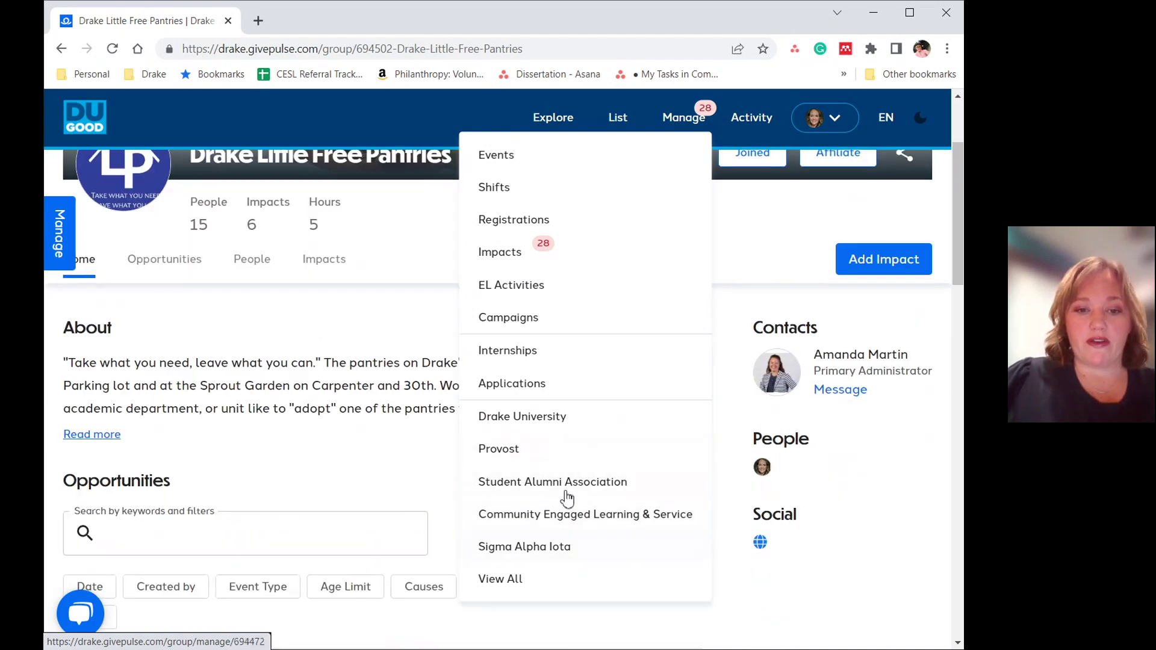
click(431, 227)
scroll(491, 293, up, 1)
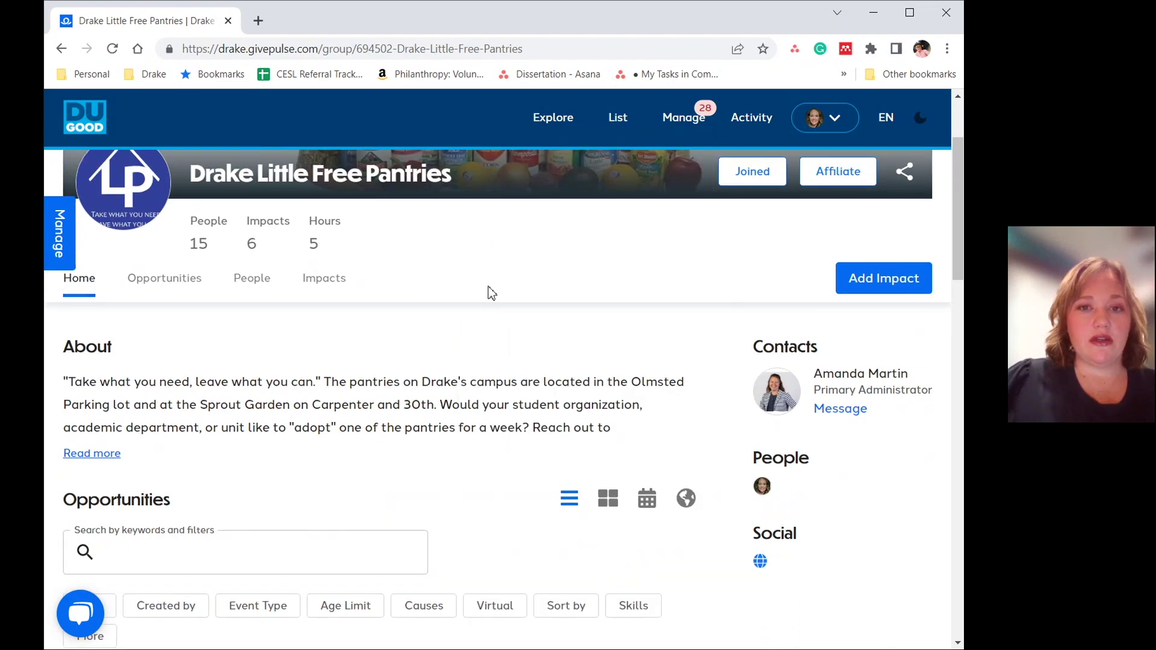
scroll(493, 293, up, 3)
click(557, 123)
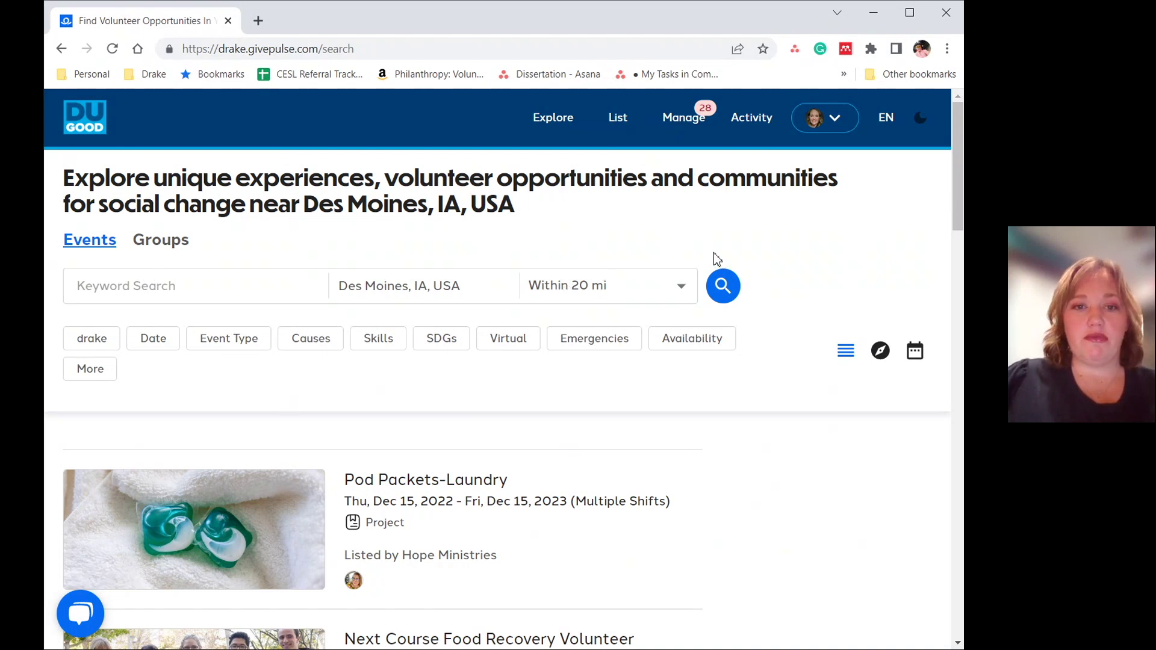
Return to the Drake University home group, scroll its listings, and show its Opportunities tab.
click(79, 127)
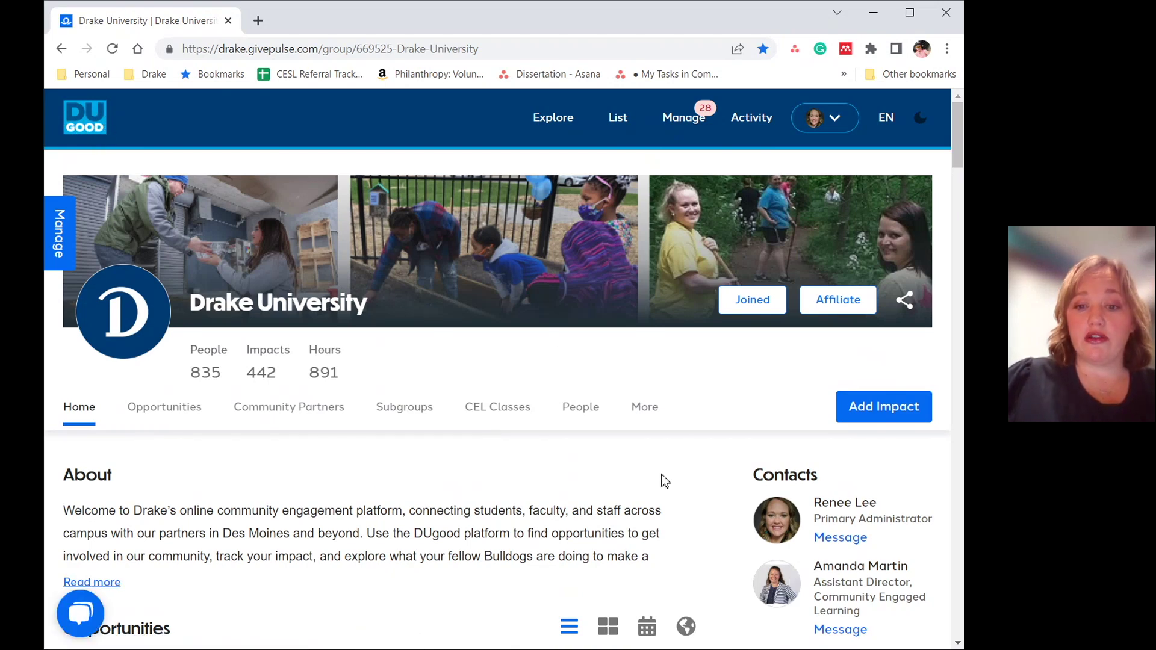
scroll(544, 515, down, 1)
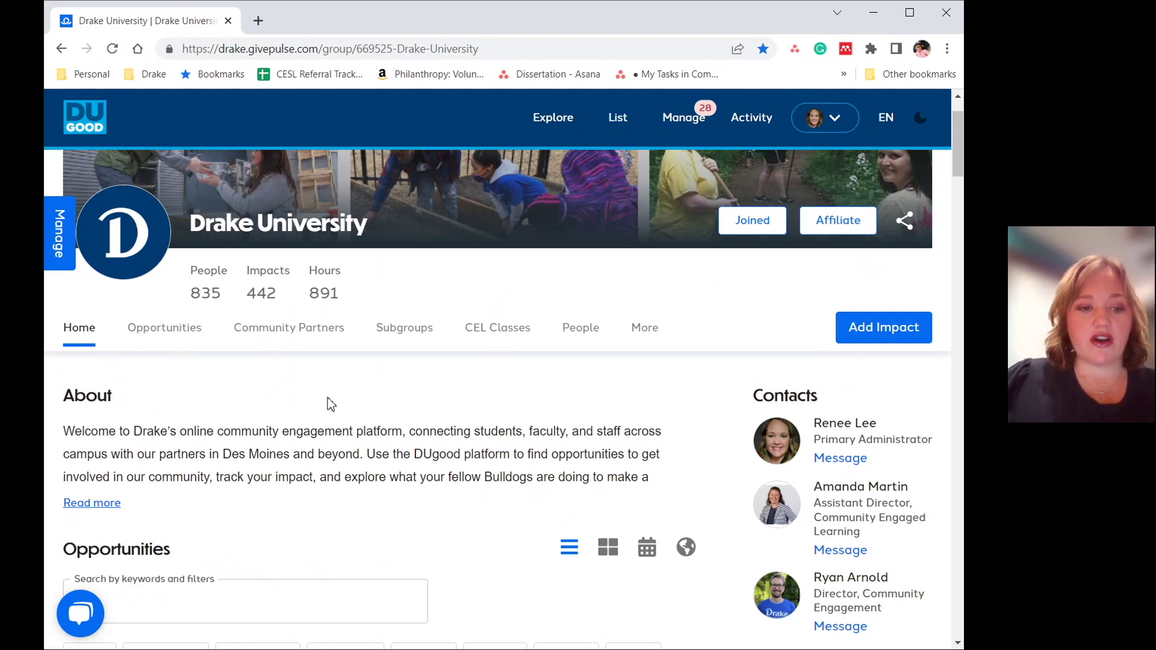
scroll(283, 379, down, 1)
scroll(233, 353, down, 5)
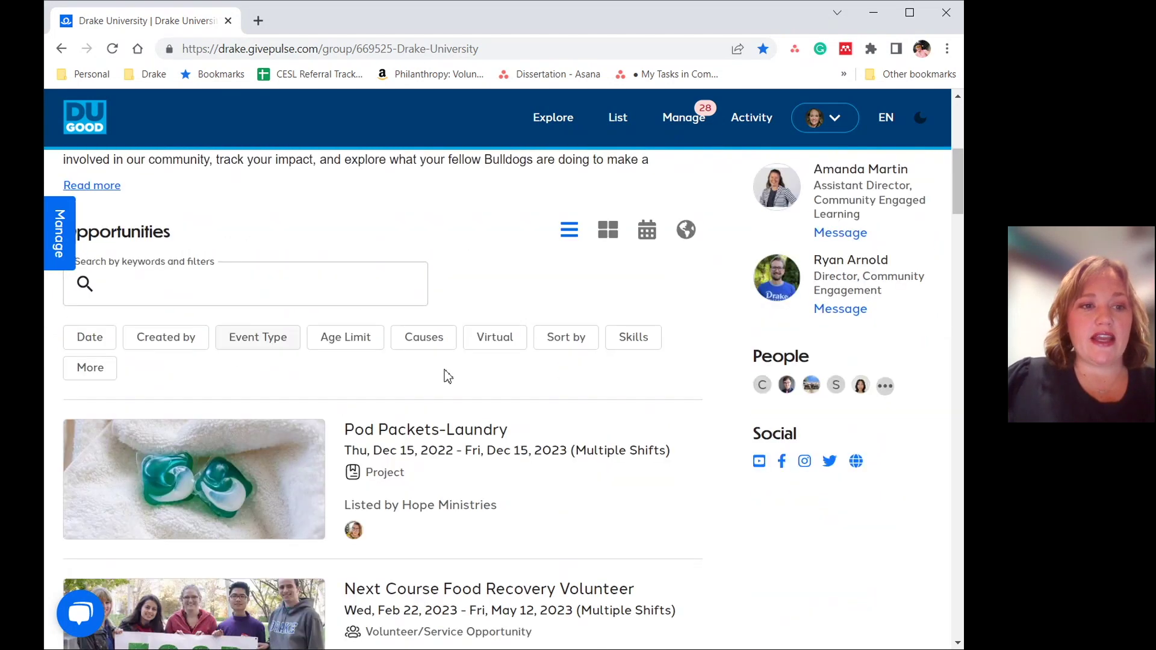
scroll(452, 403, down, 5)
scroll(452, 403, down, 4)
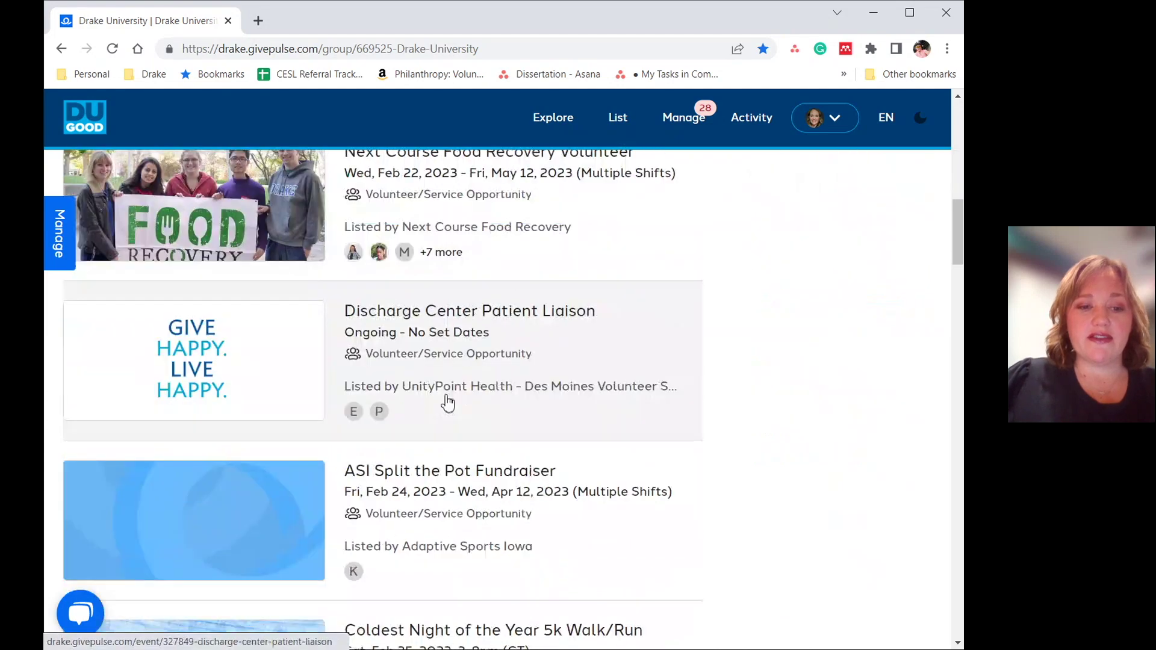
scroll(446, 394, down, 3)
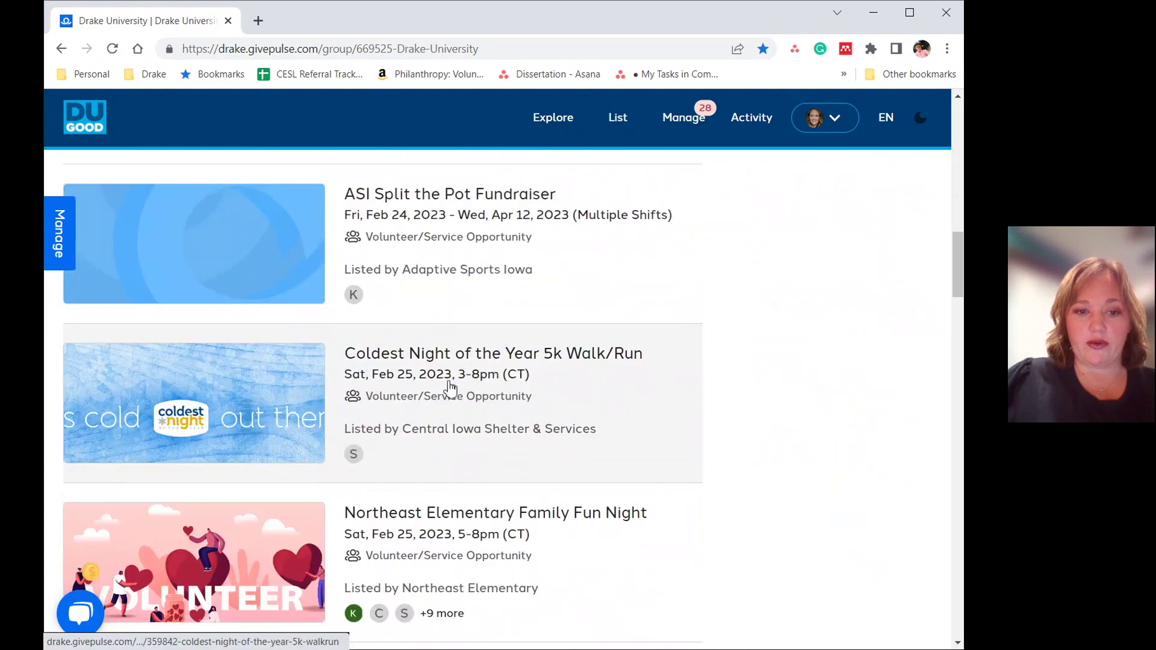
scroll(450, 389, up, 2)
scroll(450, 389, up, 15)
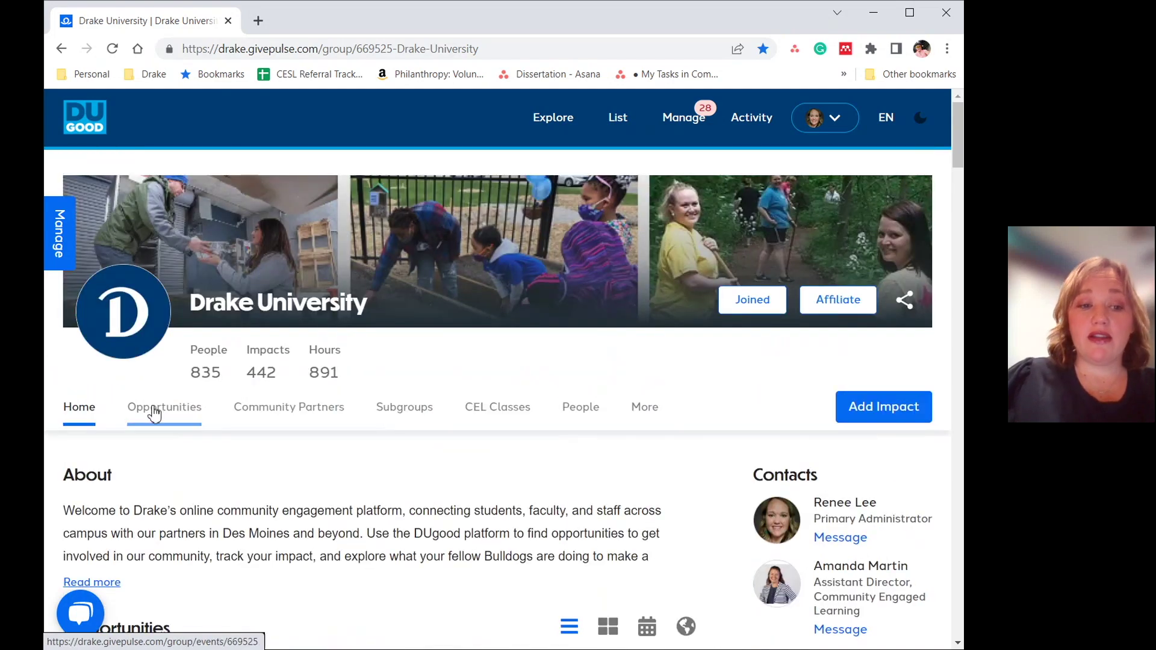
click(155, 412)
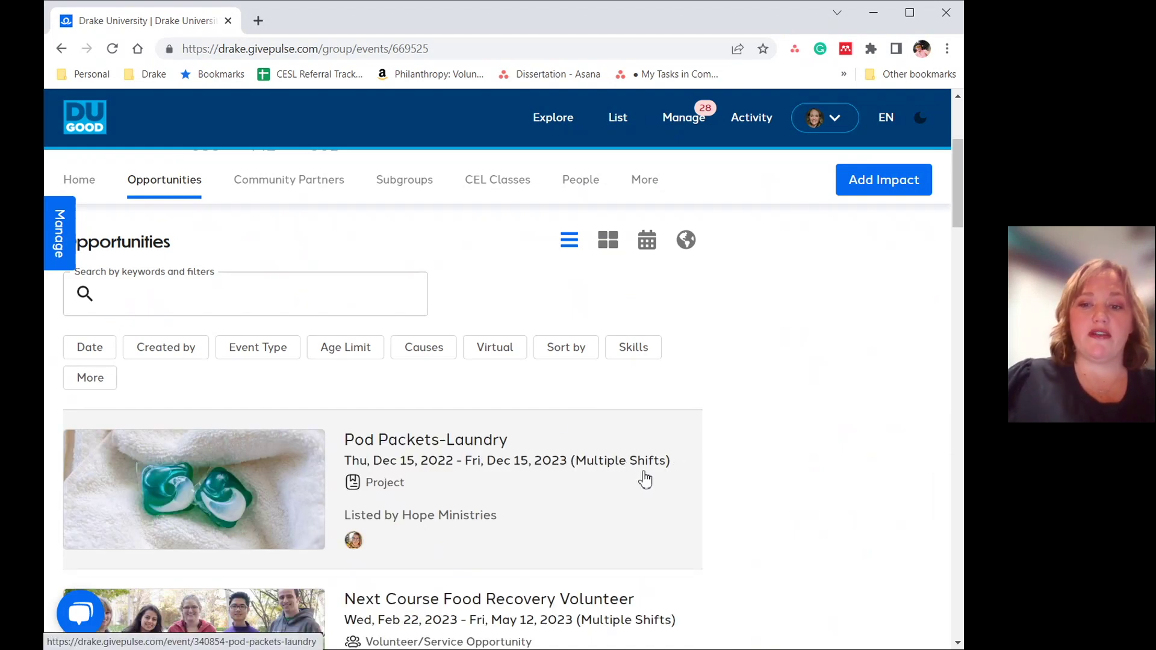
scroll(634, 397, down, 2)
scroll(633, 397, down, 1)
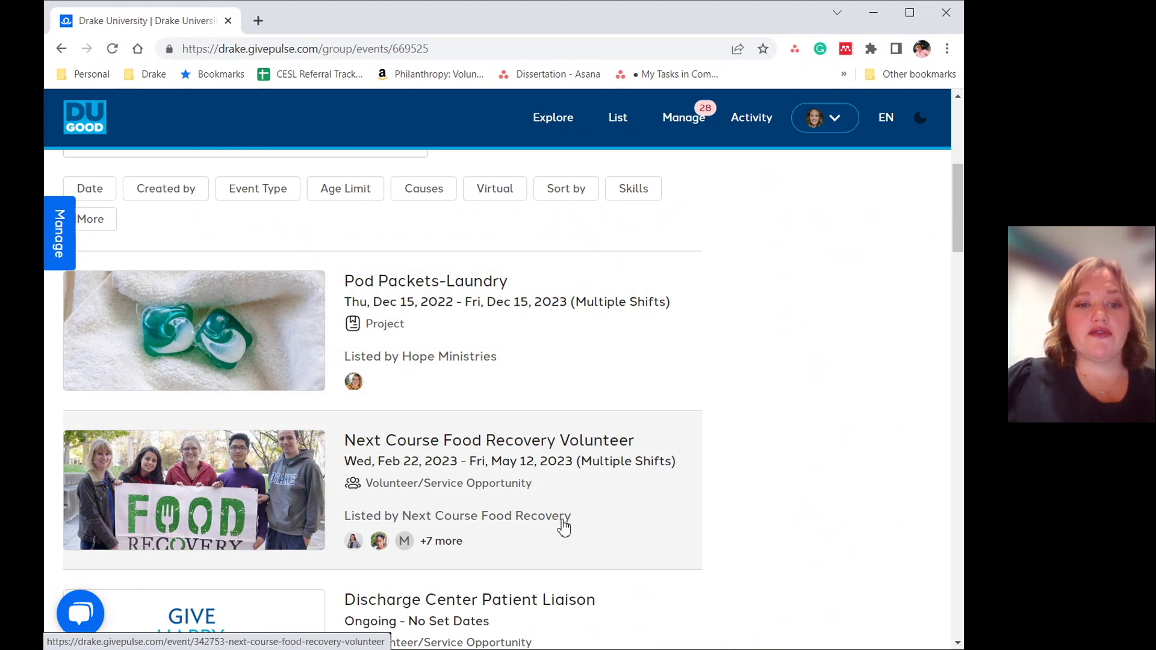
scroll(505, 416, down, 1)
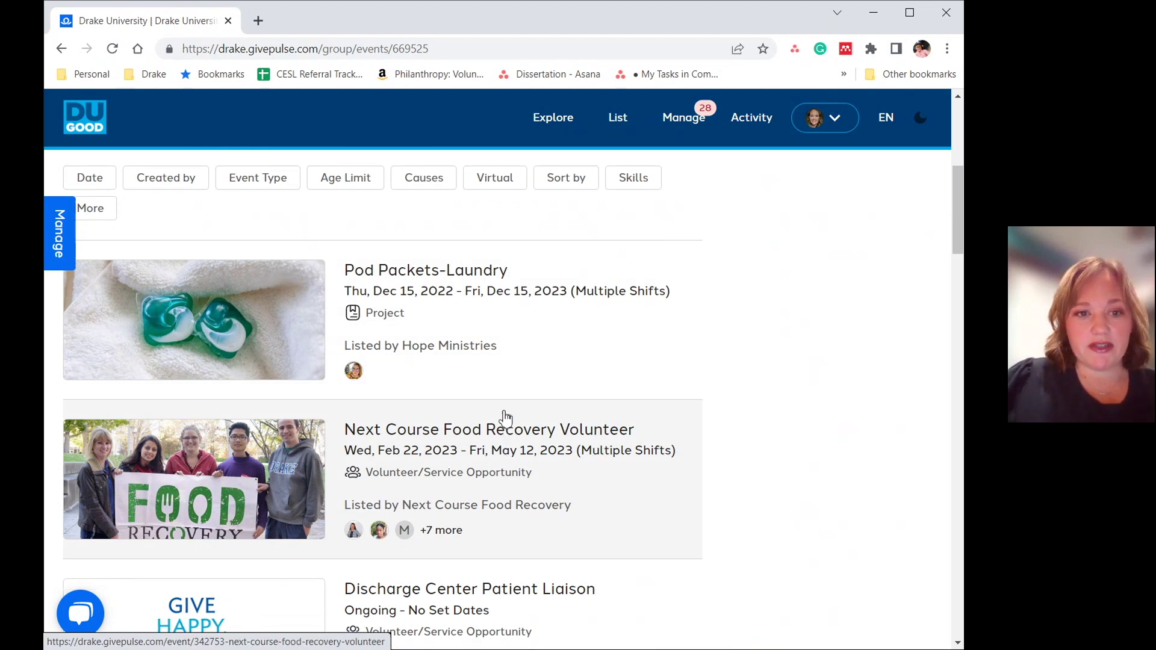
scroll(505, 416, down, 3)
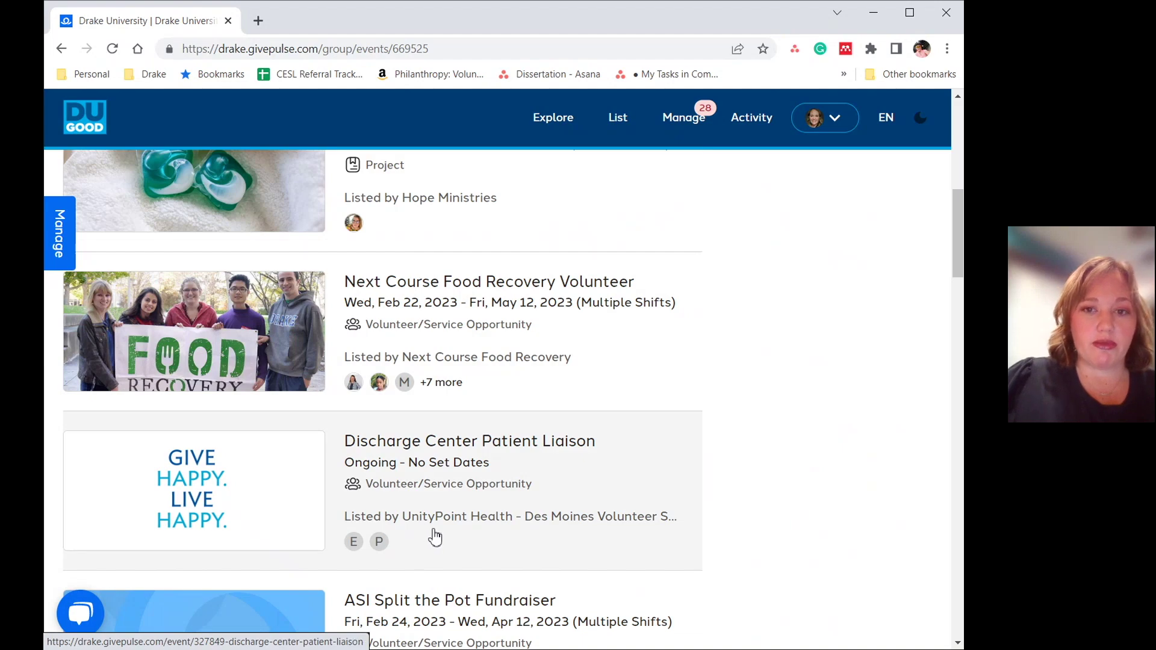
scroll(760, 470, up, 3)
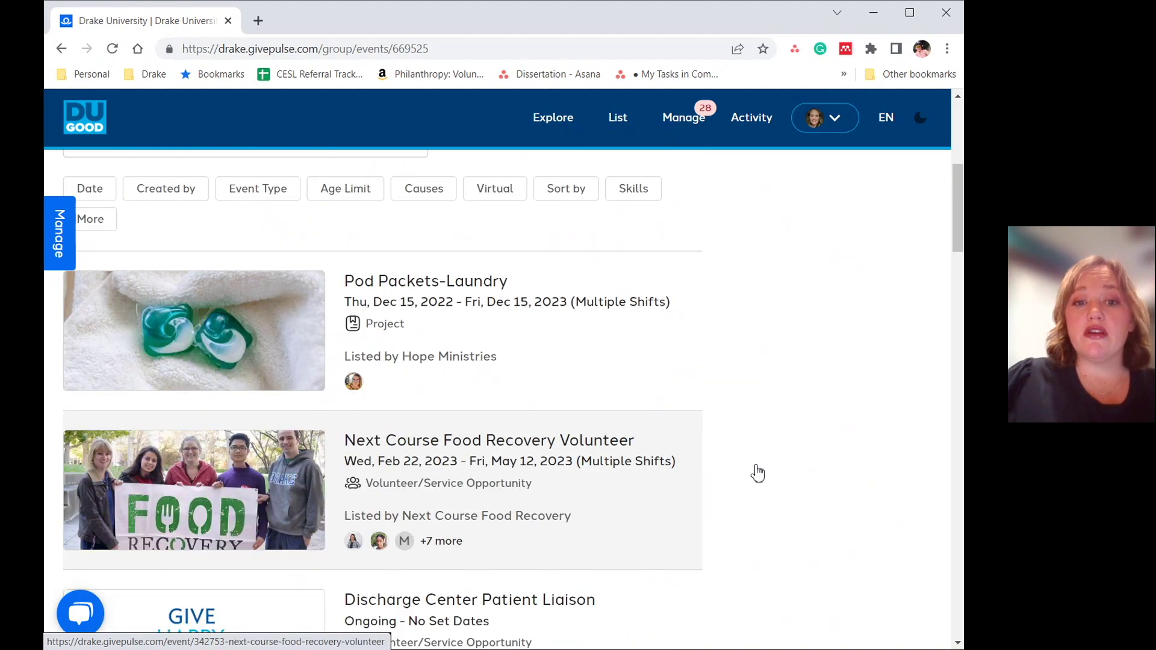
scroll(712, 446, up, 3)
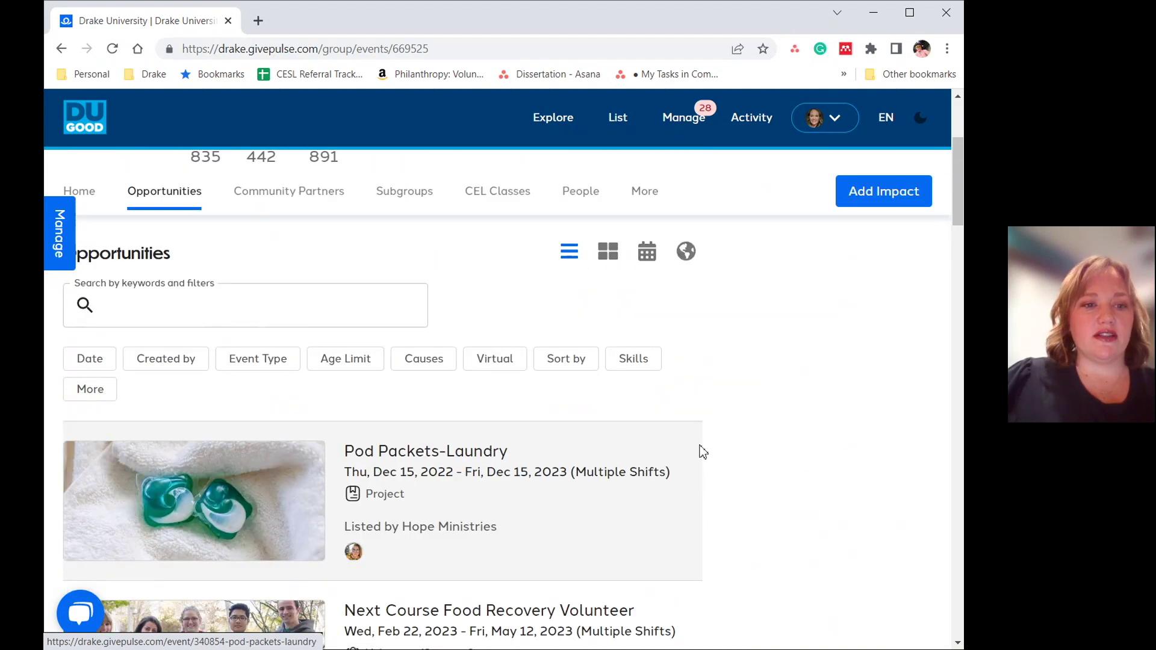
scroll(703, 453, up, 4)
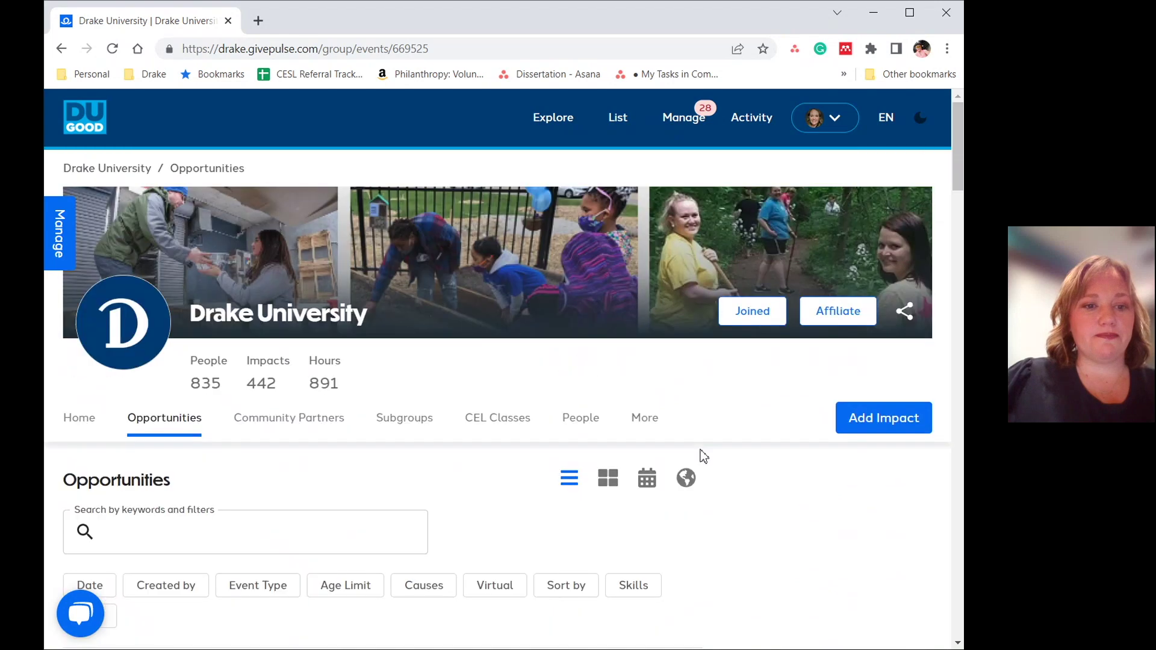
click(274, 424)
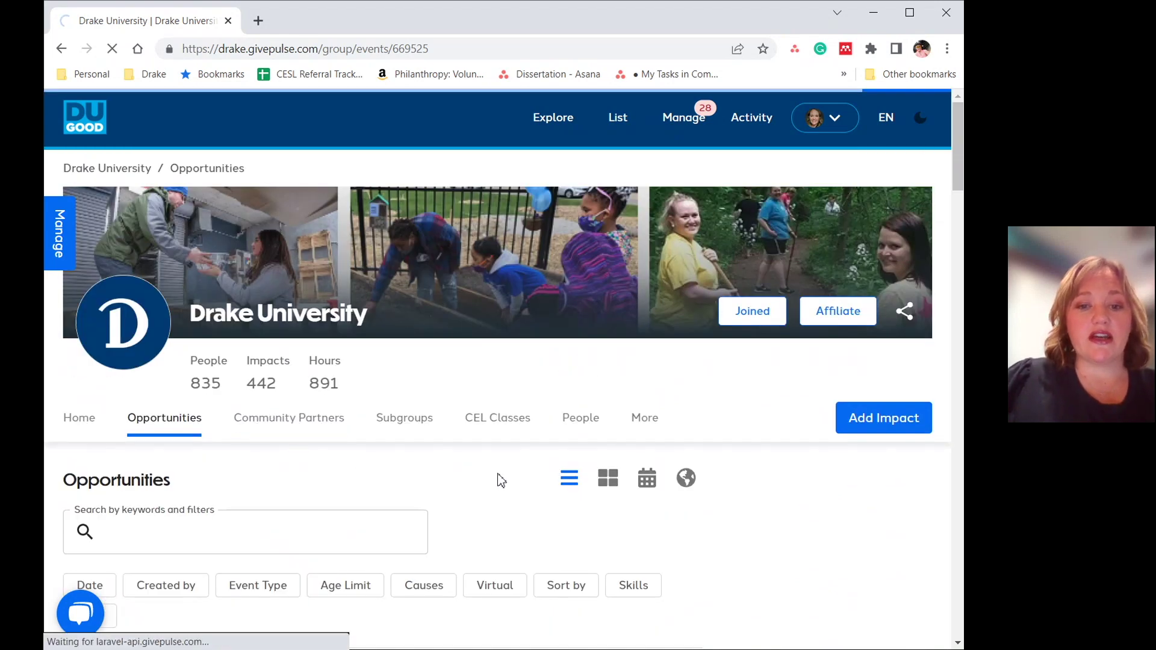
Scroll the Community Partners list and open the Latino/a youth leadership partner's page.
scroll(504, 471, down, 3)
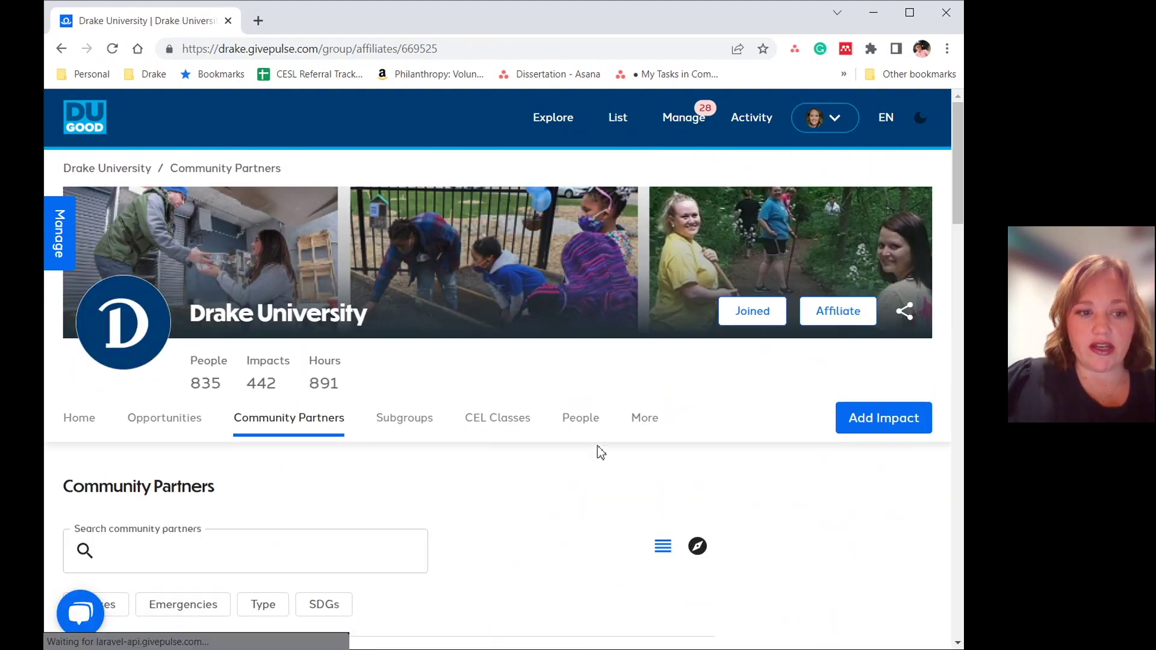
scroll(597, 446, down, 5)
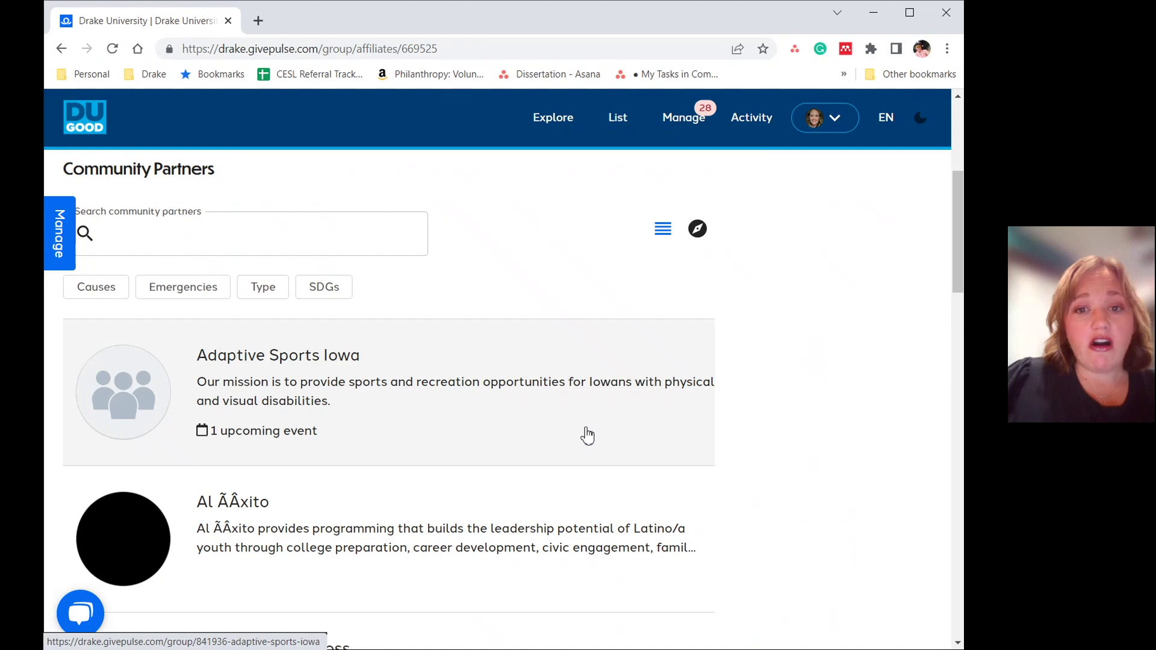
scroll(441, 375, down, 4)
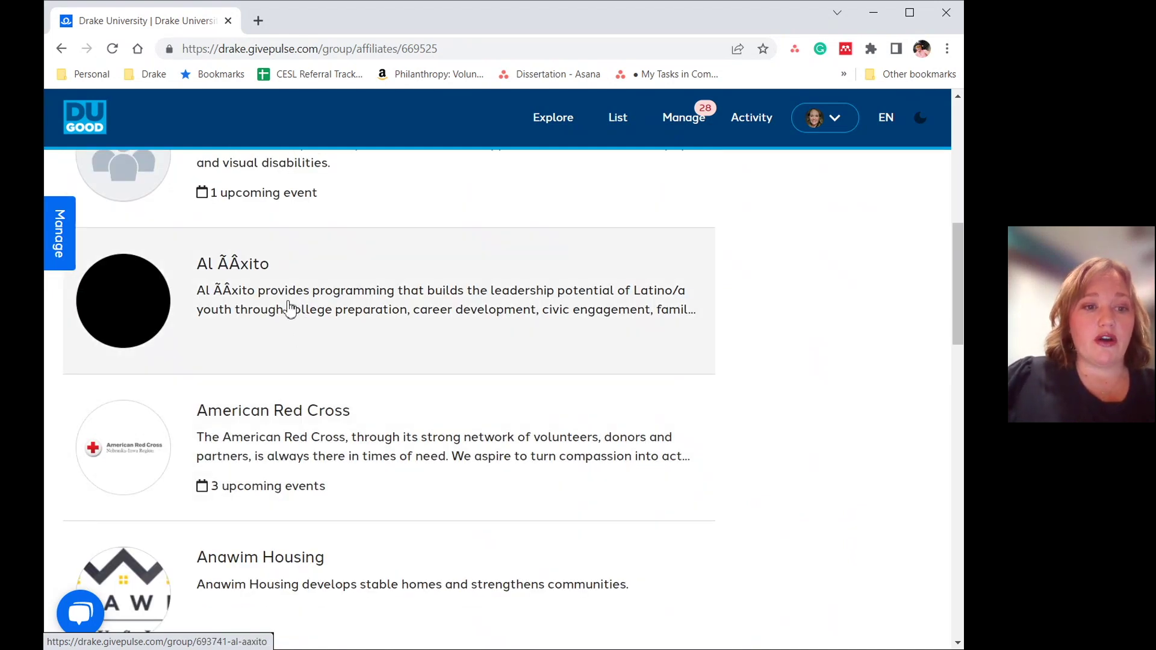
click(289, 309)
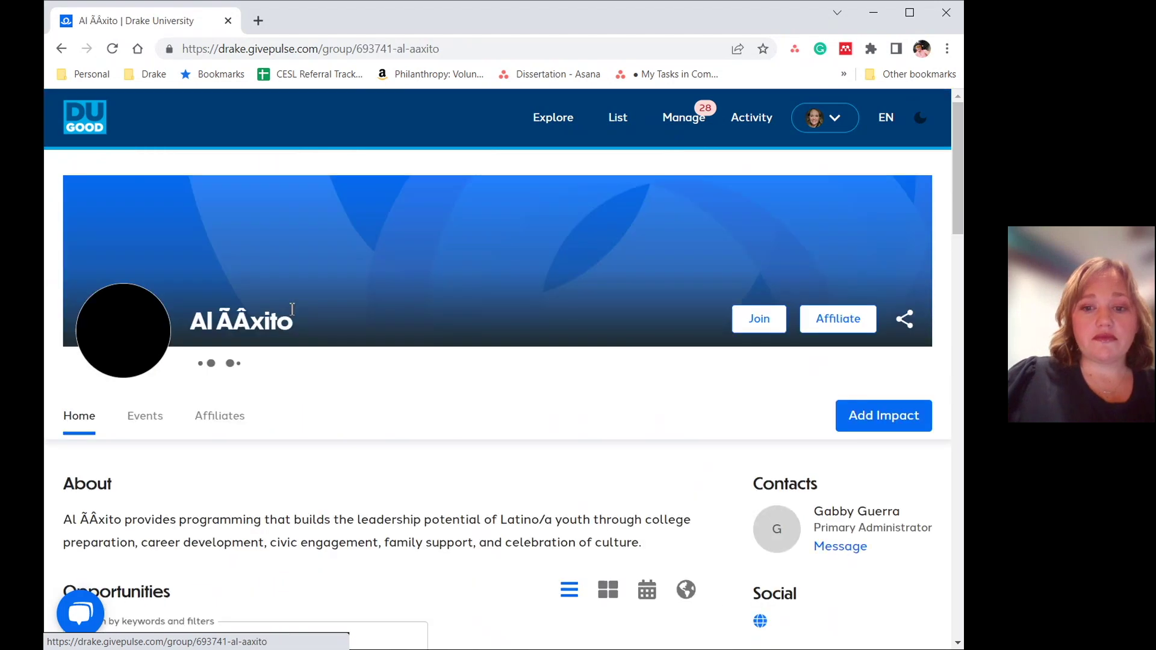
Look over the partner page, return to the partners list, and open Subgroups.
scroll(808, 503, down, 3)
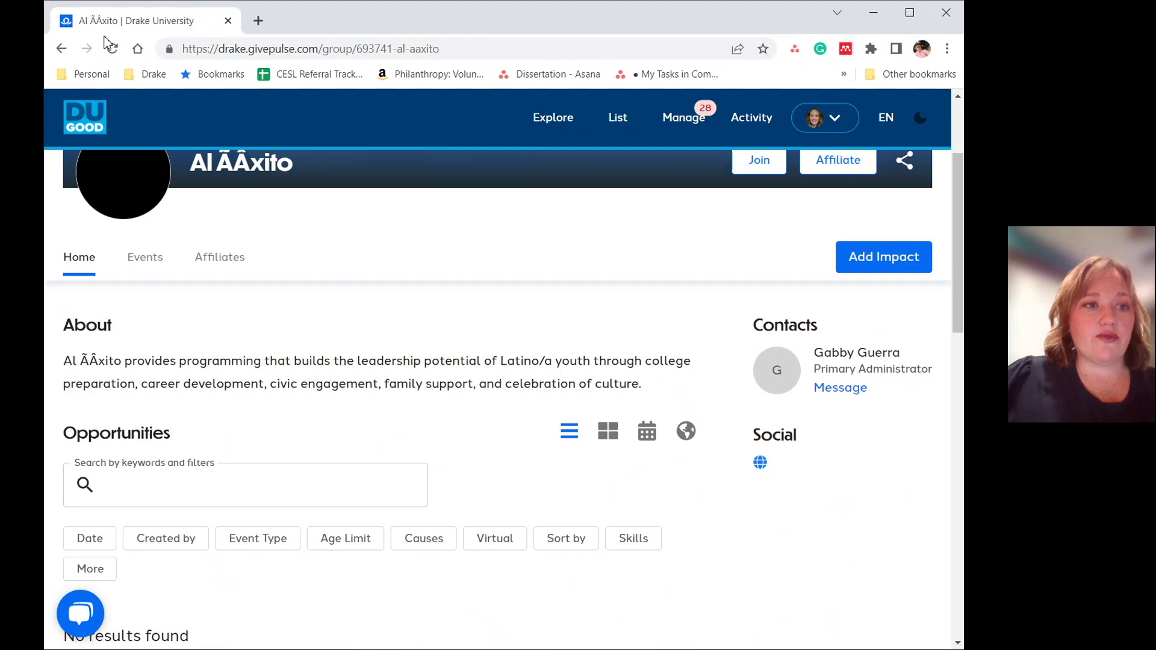
click(63, 49)
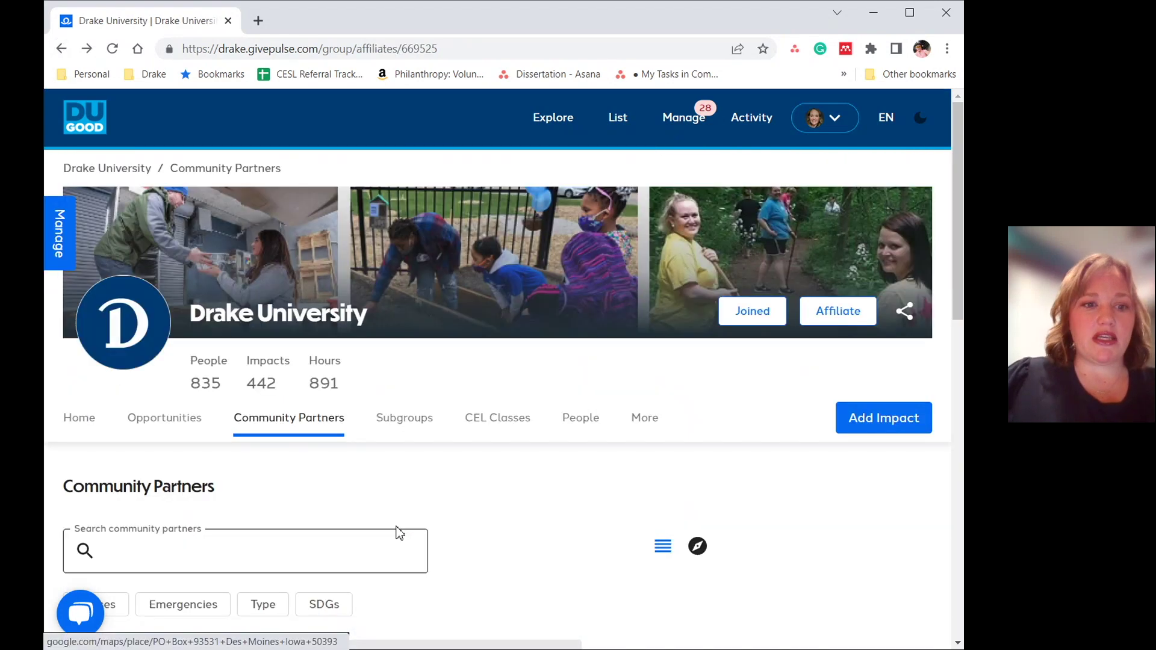
click(408, 432)
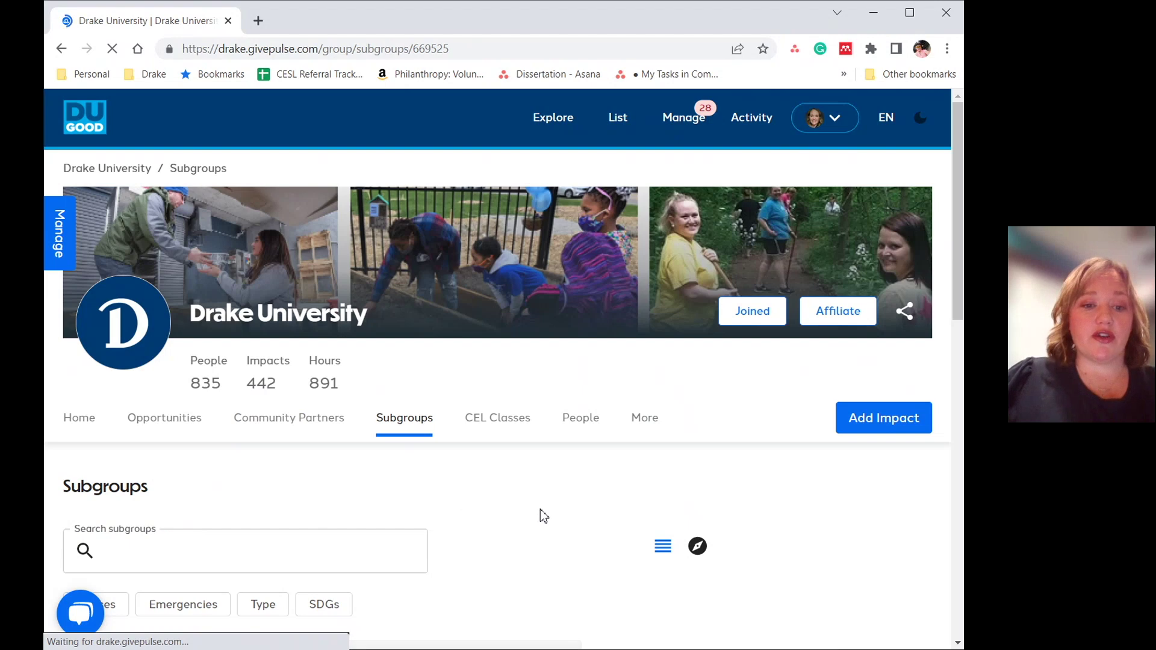
Scroll Drake University's subgroups, view the Alpha Delta Pi page, and go back to the list.
scroll(553, 509, down, 1)
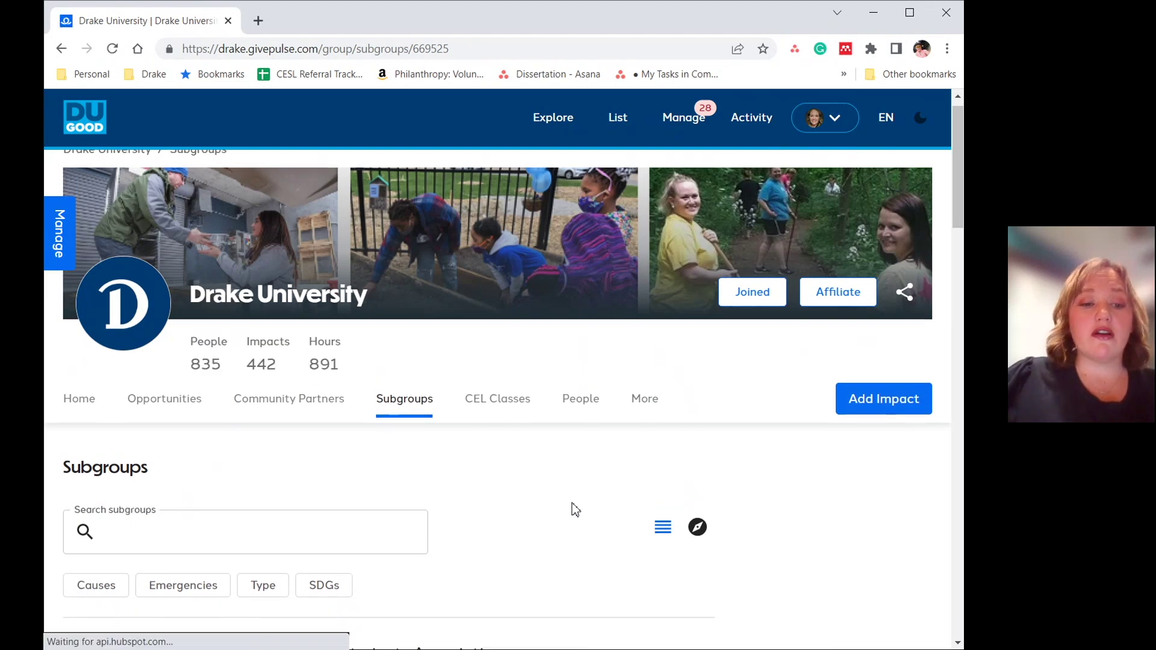
scroll(575, 510, down, 5)
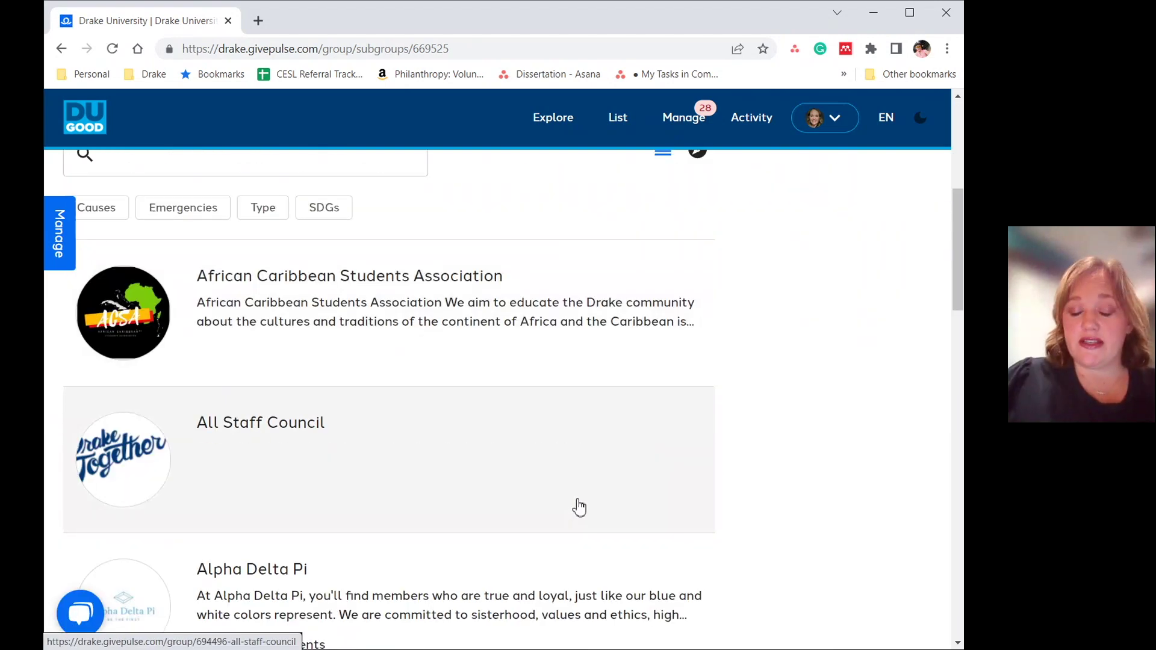
scroll(578, 507, down, 5)
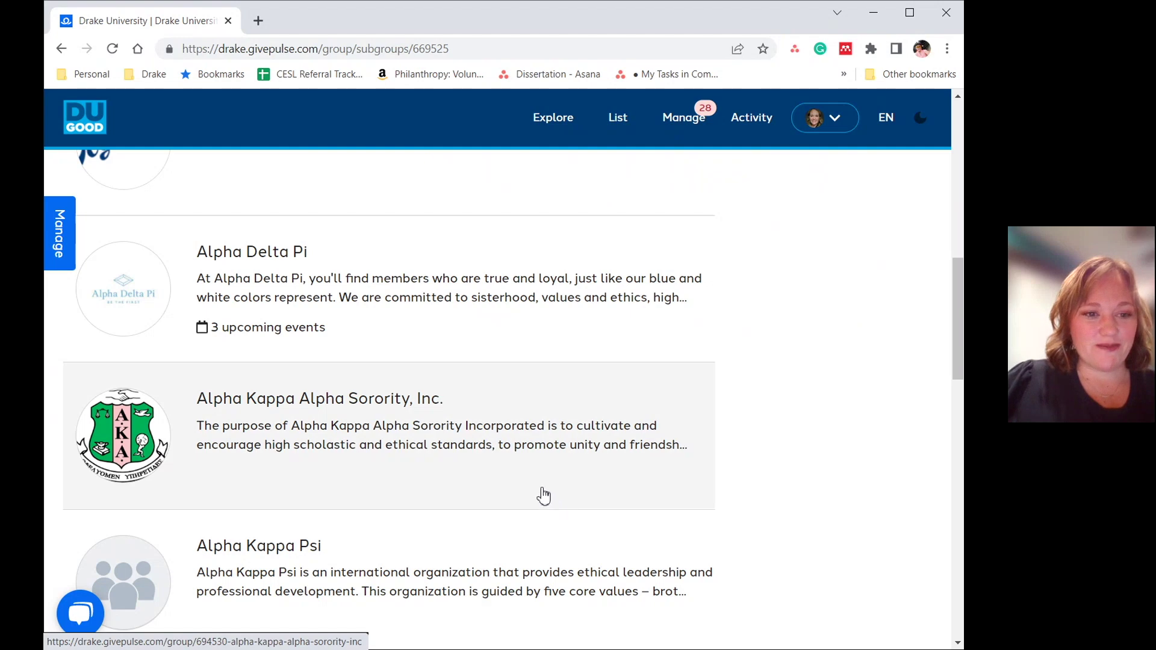
scroll(542, 493, up, 1)
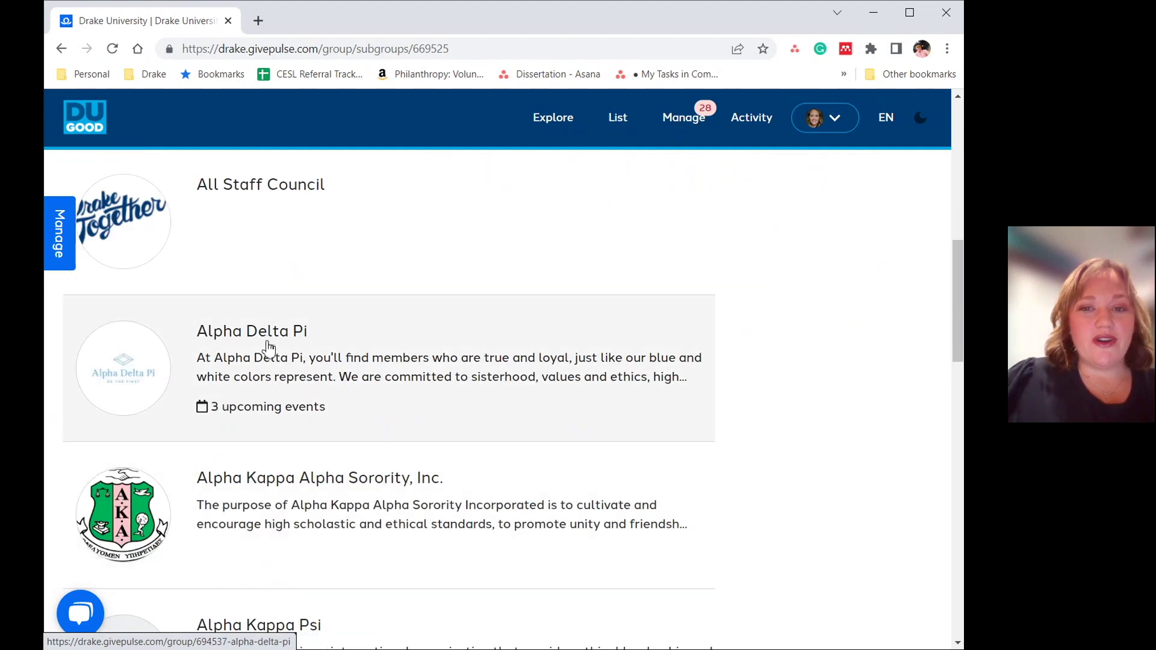
click(269, 349)
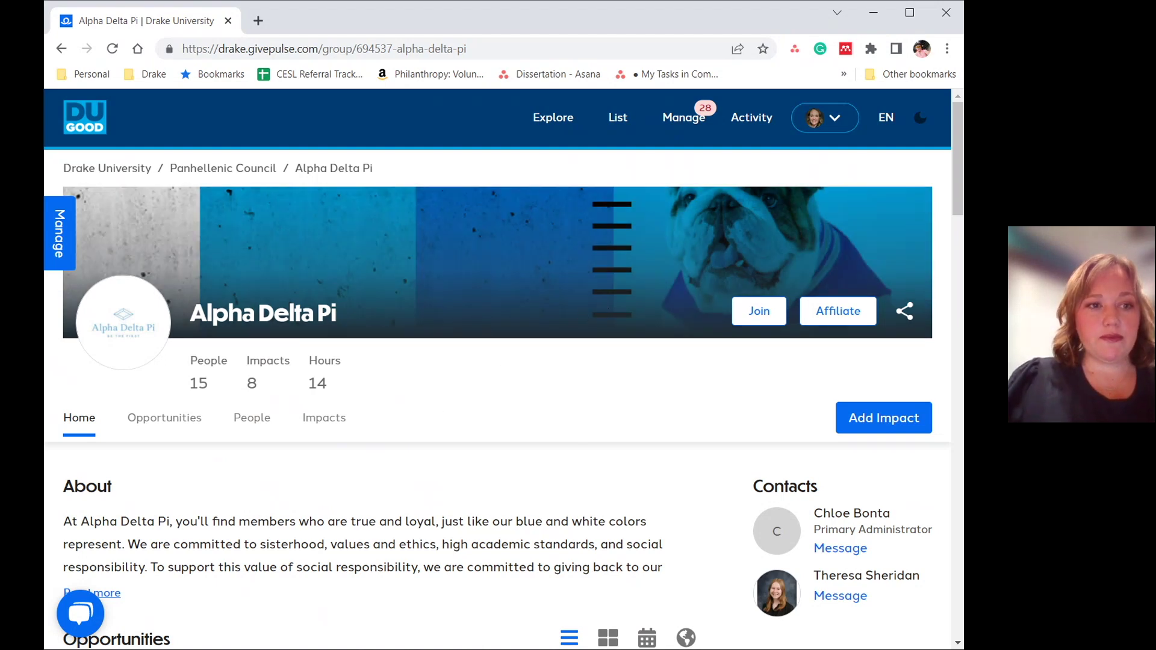
click(62, 48)
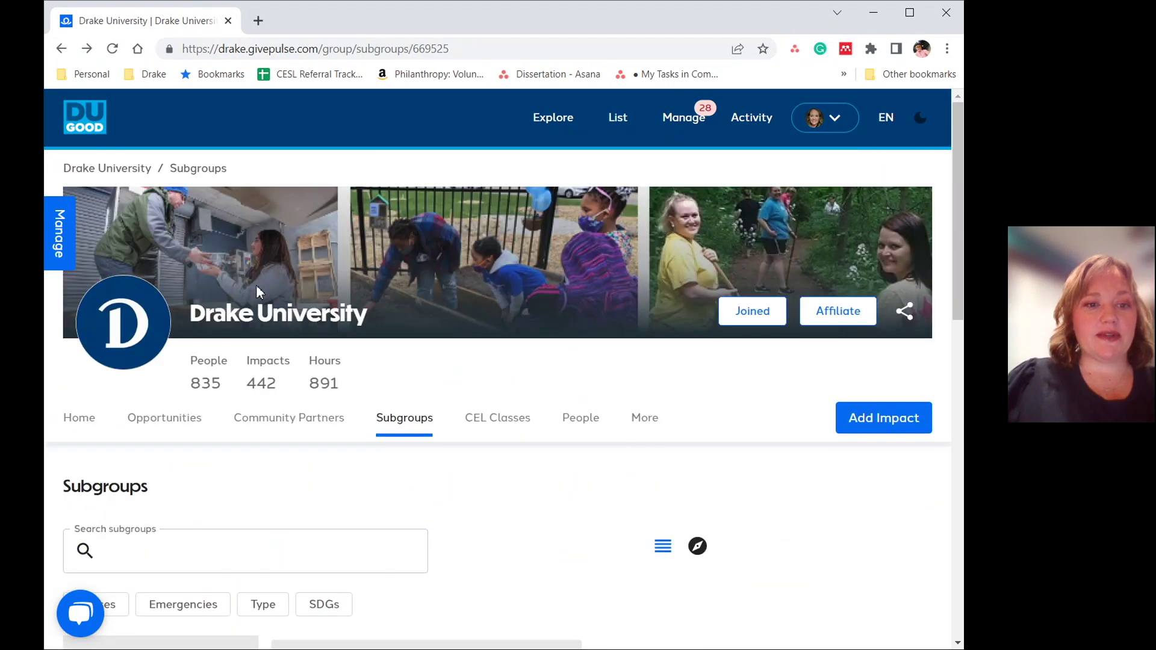
Review Drake University's CEL Classes listing MGMT 135: NON-PROFIT MGMT & LEADERSHIP (Spring 2023), then switch to People.
click(513, 414)
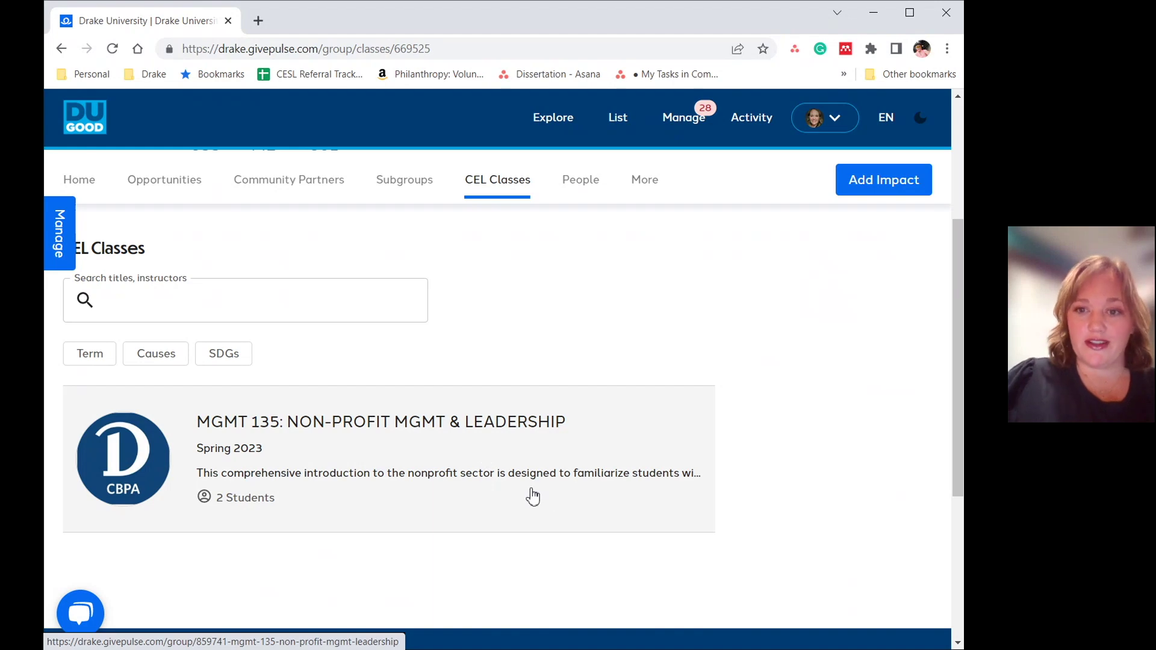
scroll(577, 436, up, 3)
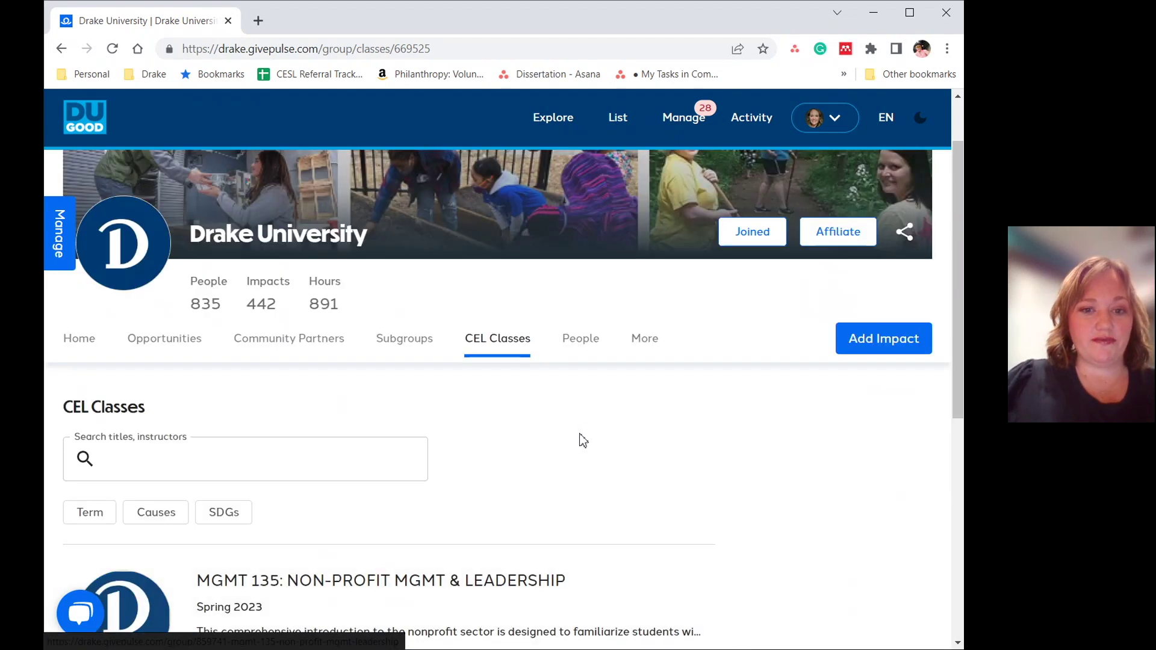
scroll(581, 441, up, 1)
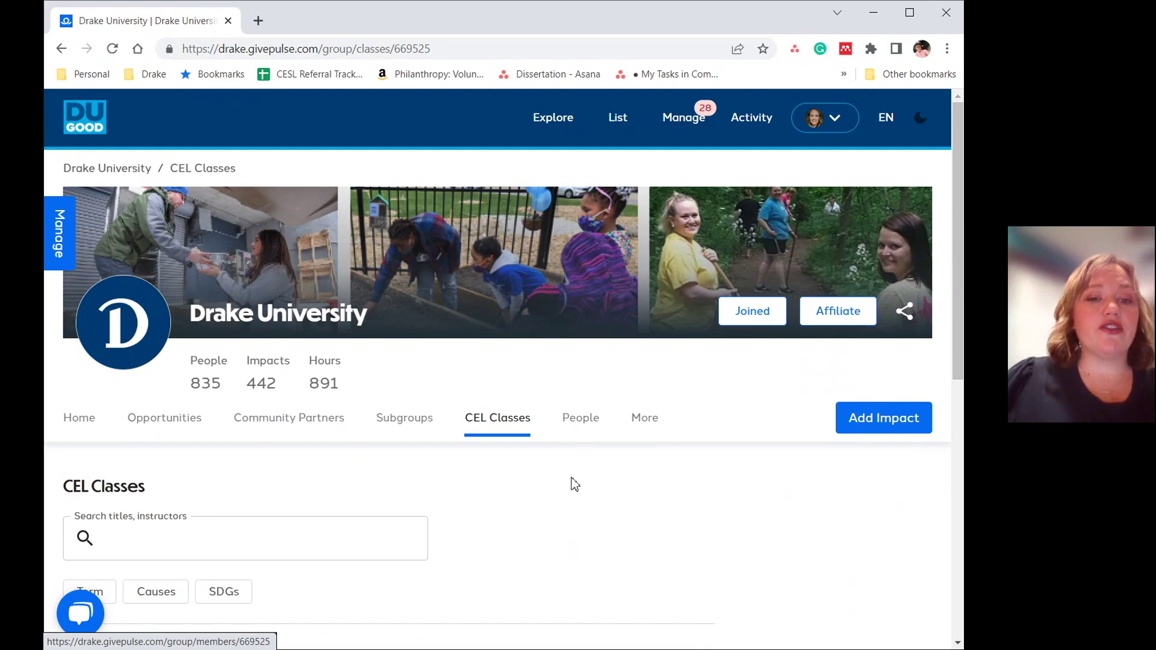
click(580, 424)
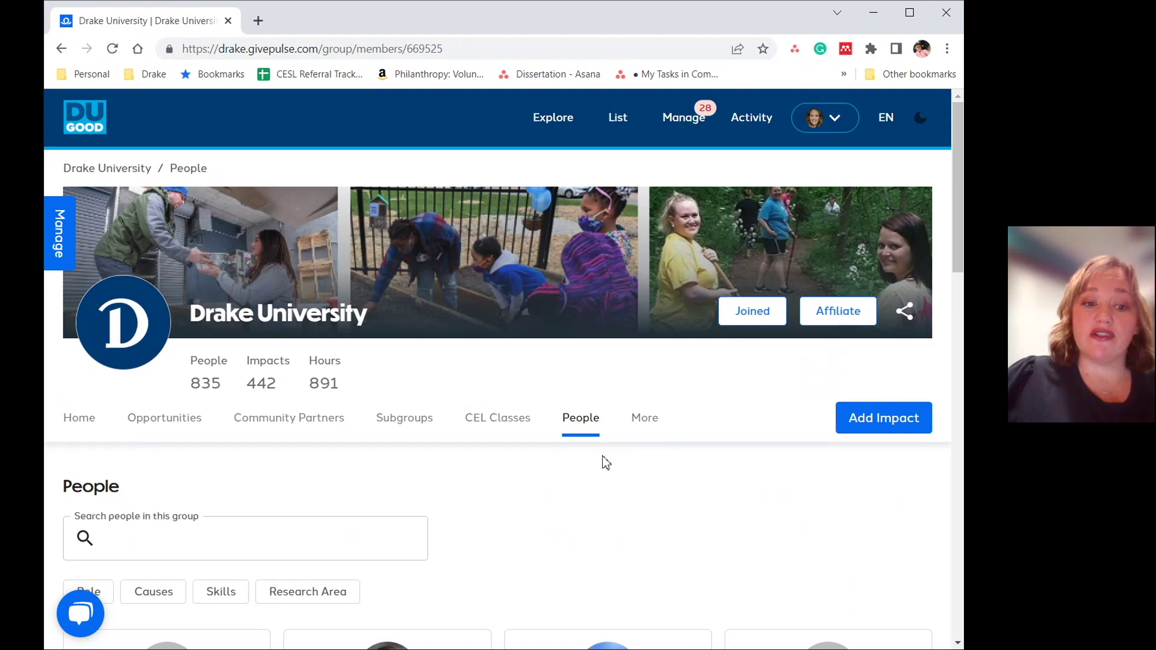
Scroll through Drake University's People member cards (35 pages) and return to the top.
scroll(602, 482, down, 5)
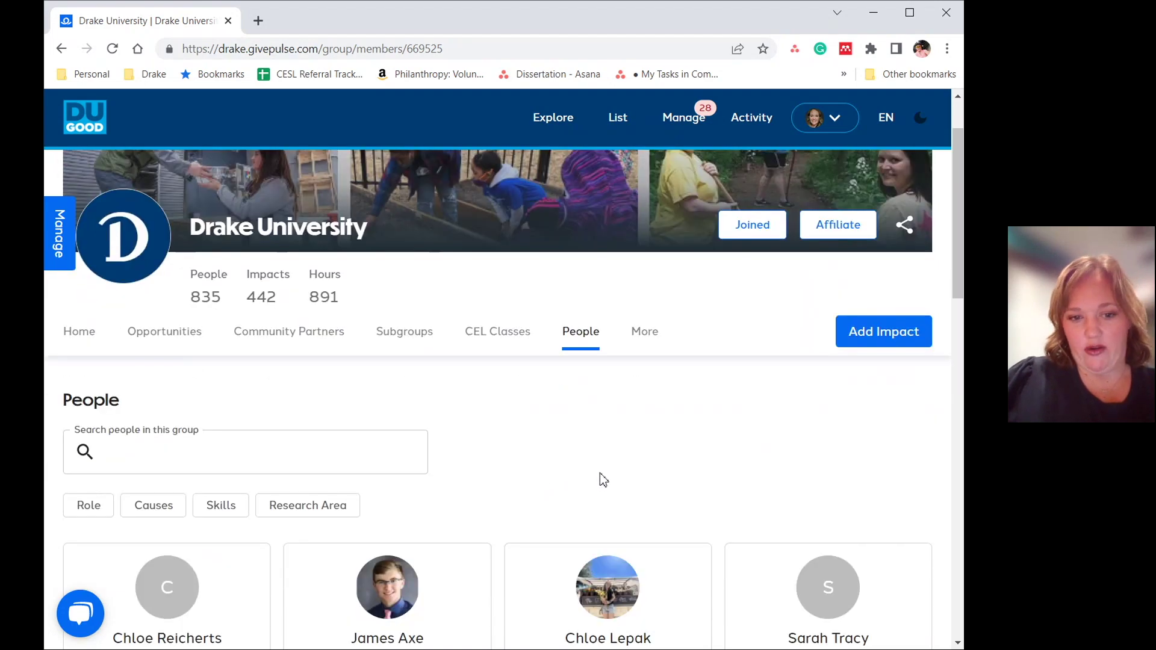
scroll(588, 439, down, 10)
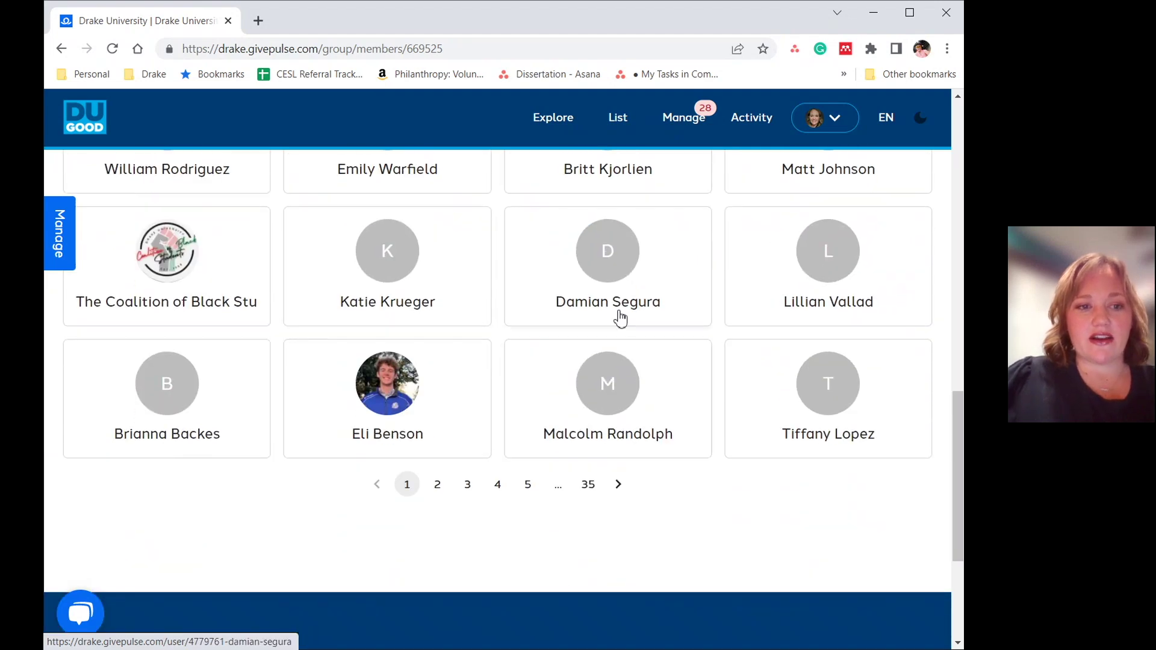
scroll(616, 307, up, 8)
scroll(608, 319, up, 7)
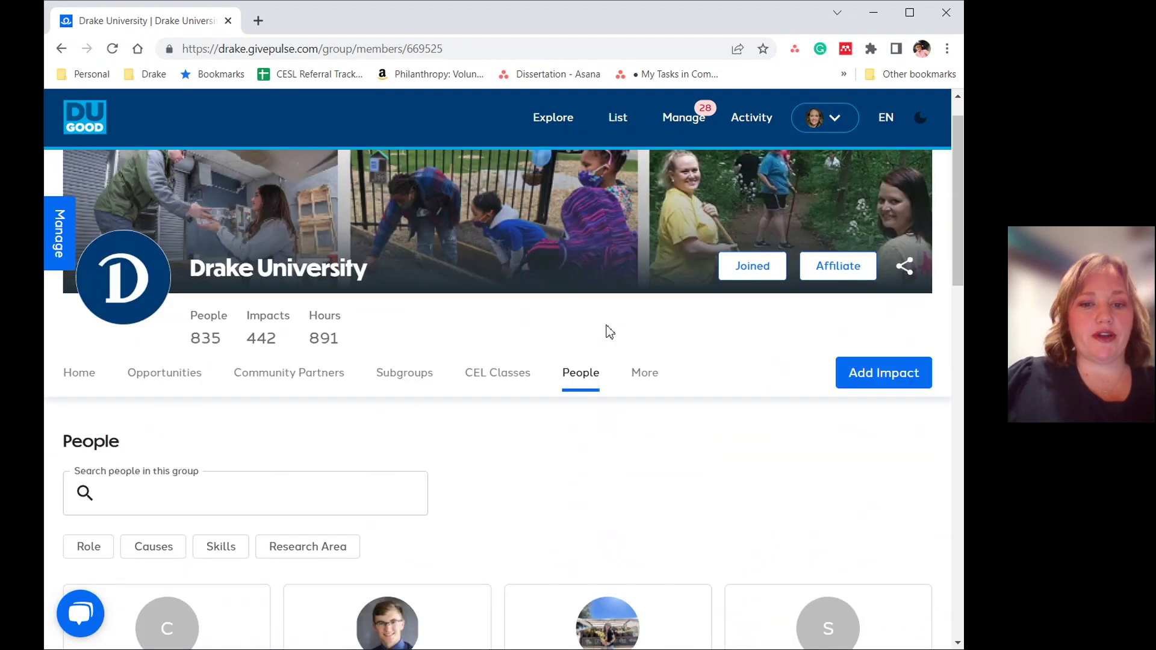